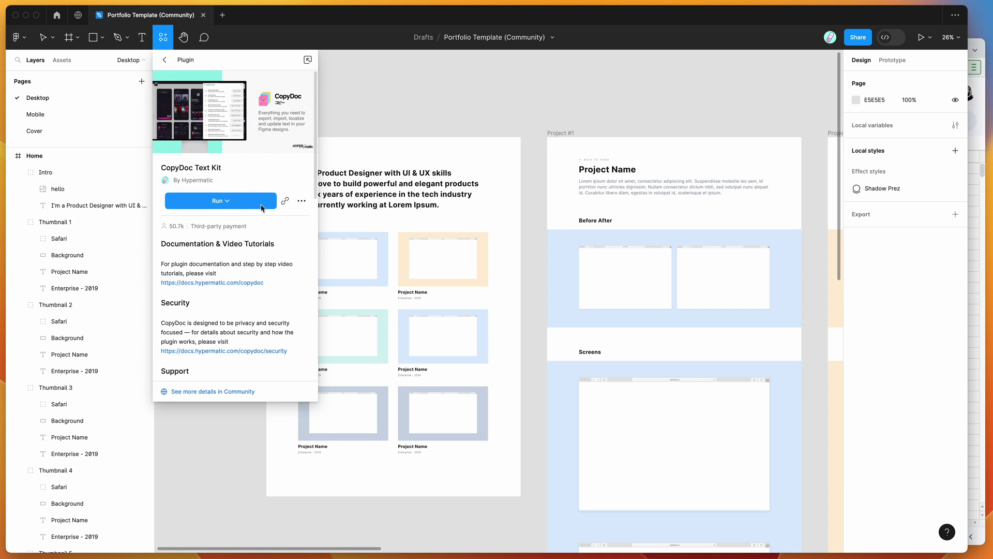
Open the CopyDoc plugin's more-options menu and dismiss it without choosing anything.
{"action": "left_click", "coordinate": [302, 201]}
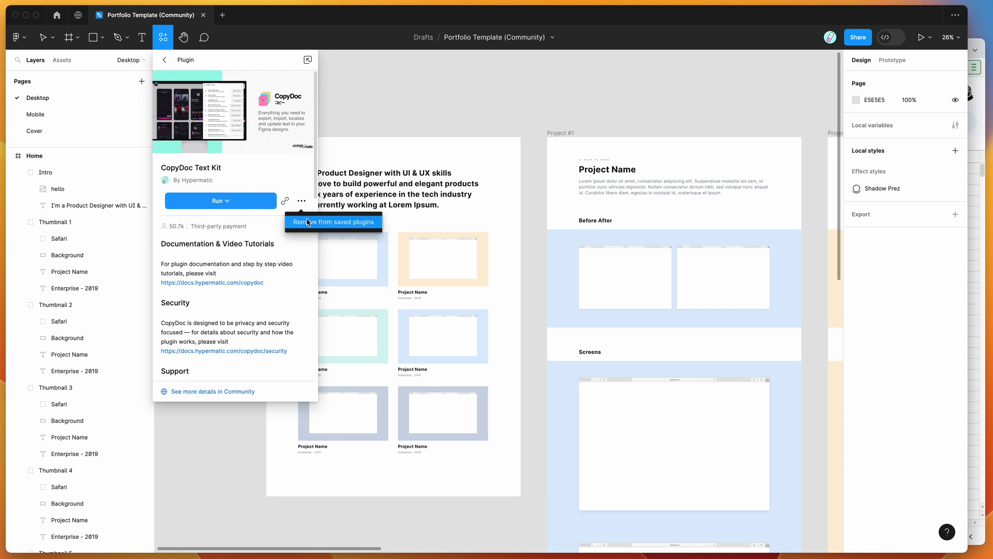
{"action": "left_click", "coordinate": [282, 175]}
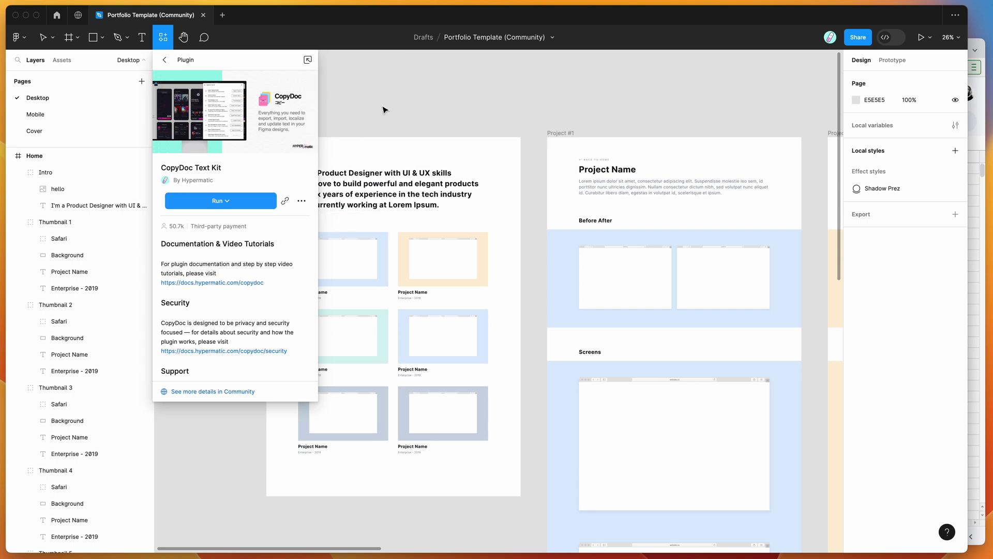
Run CopyDoc Text Kit from Saved plugins, shift its window right, and open the Content Library.
{"action": "left_click", "coordinate": [349, 91]}
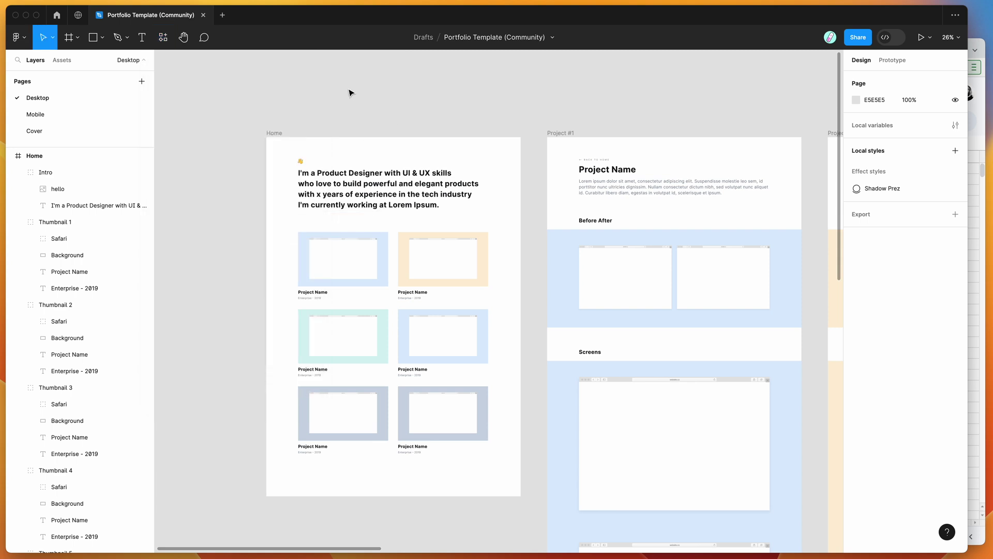
{"action": "right_click", "coordinate": [327, 91]}
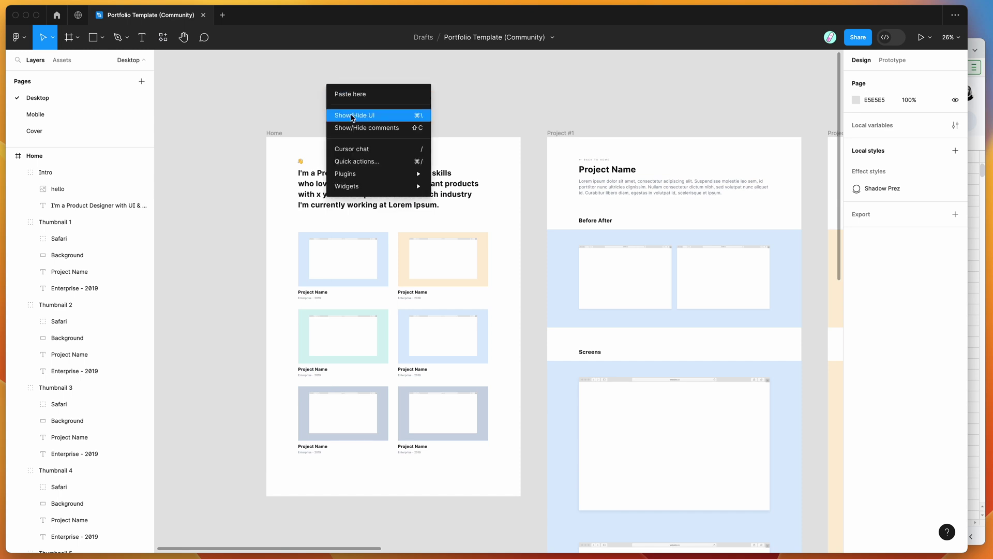
{"action": "mouse_move", "coordinate": [366, 172]}
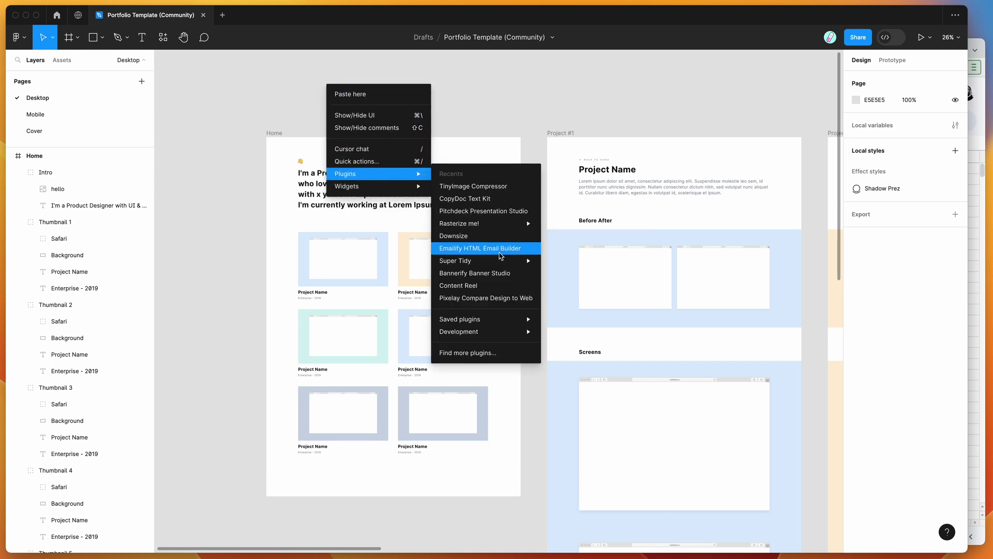
{"action": "mouse_move", "coordinate": [490, 319]}
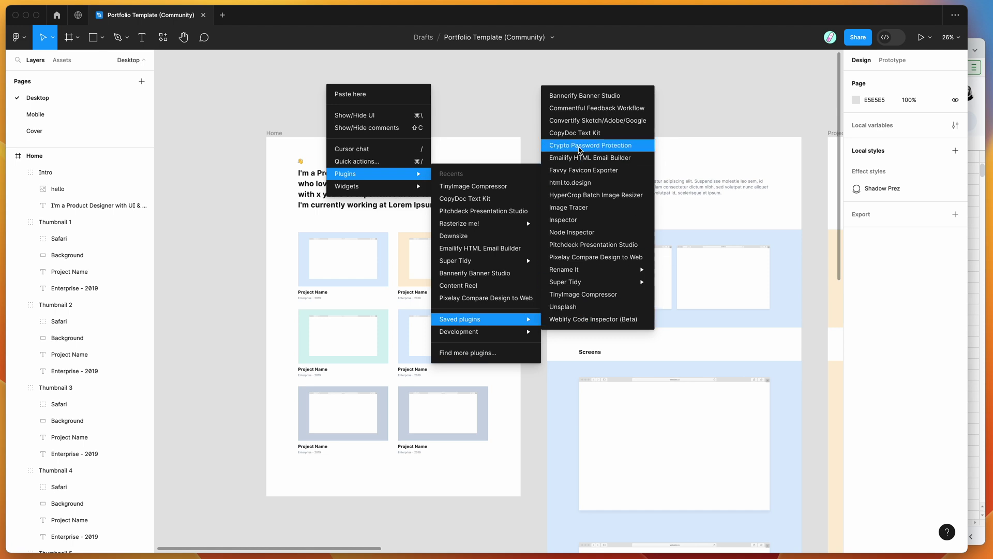
{"action": "left_click", "coordinate": [528, 116]}
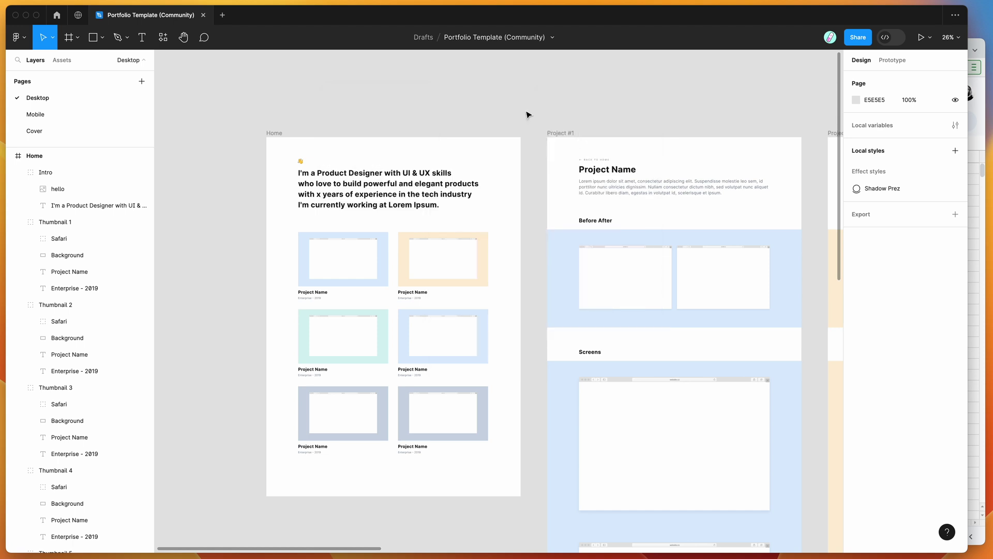
{"action": "left_click_drag", "start_coordinate": [532, 90], "coordinate": [617, 105]}
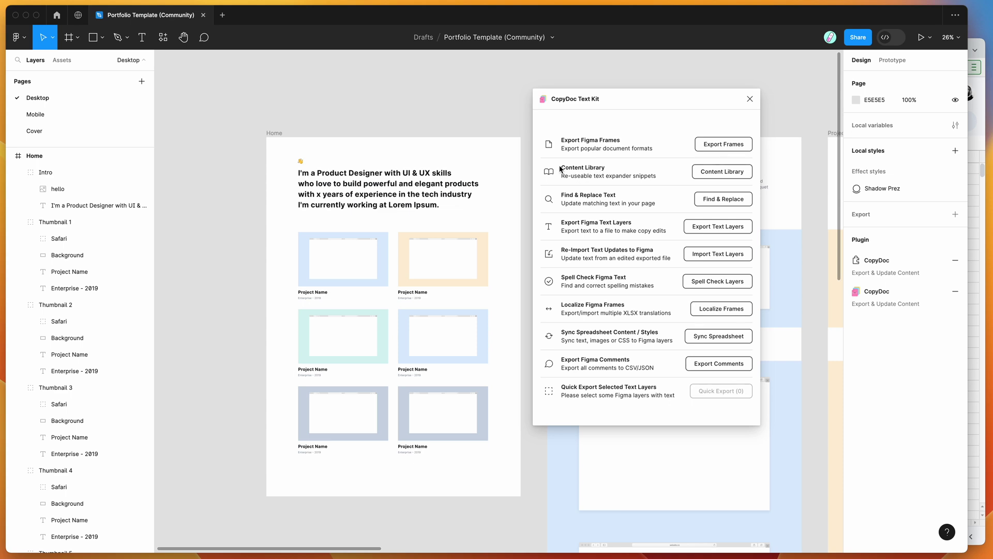
{"action": "left_click", "coordinate": [718, 175]}
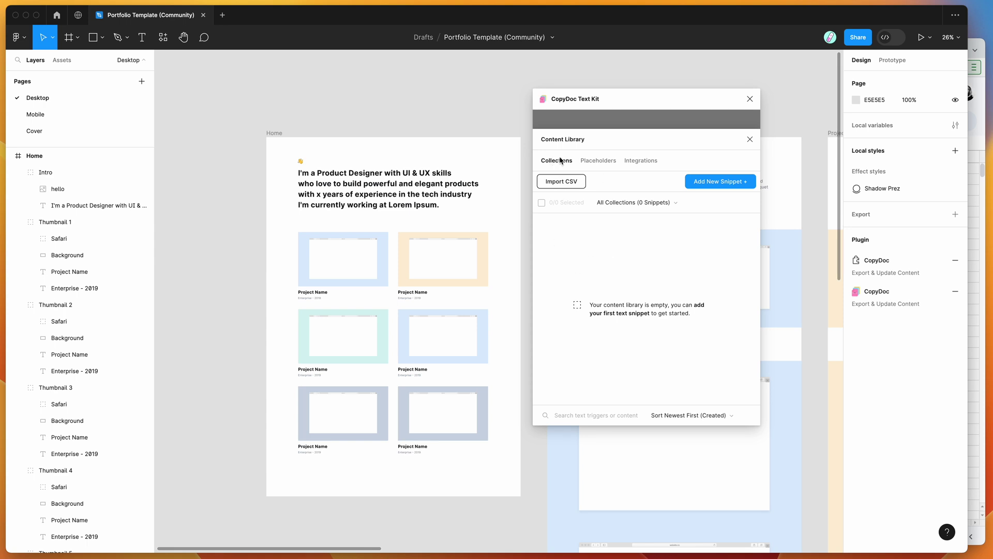
Switch CopyDoc to its Integrations view with Google Sheets as the content source.
{"action": "left_click", "coordinate": [645, 162]}
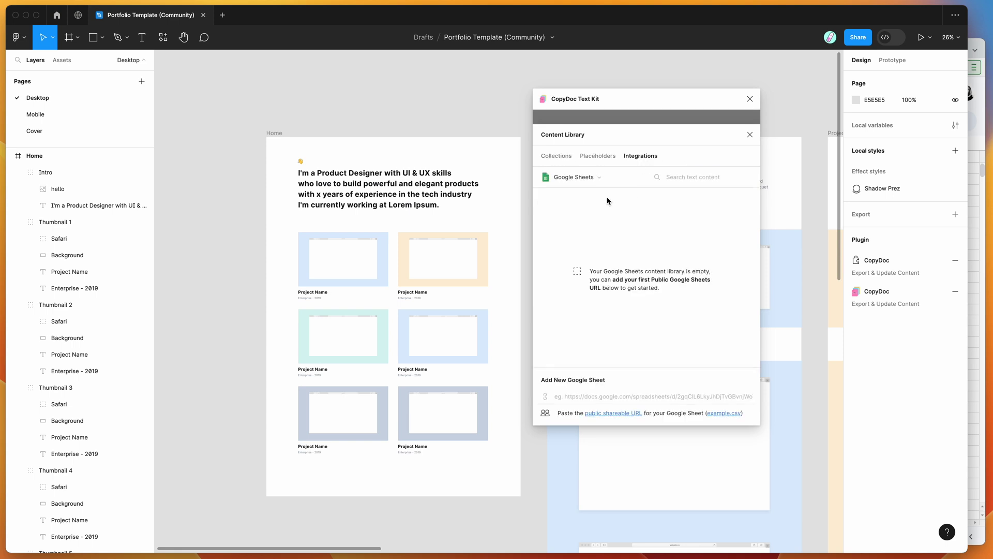
{"action": "left_click", "coordinate": [582, 178]}
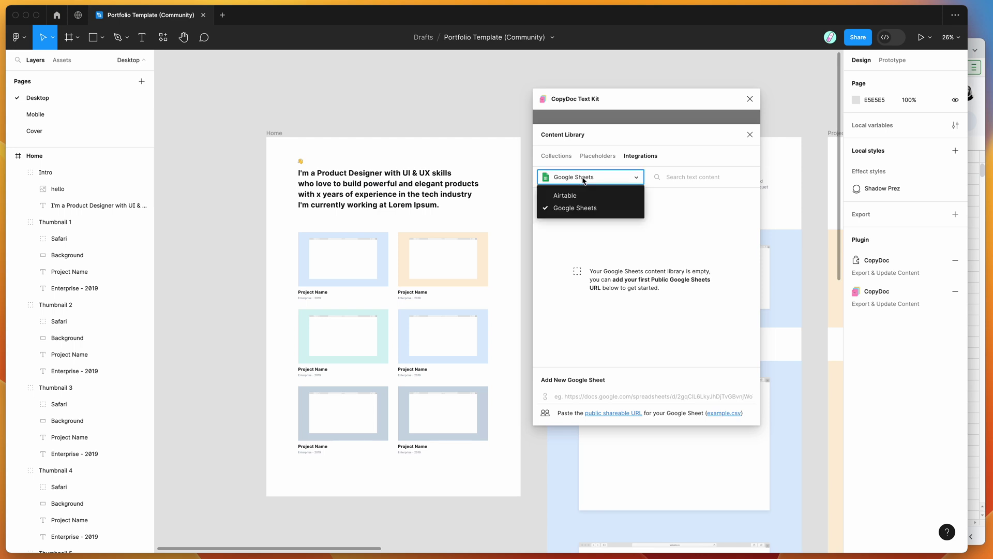
{"action": "left_click", "coordinate": [572, 208]}
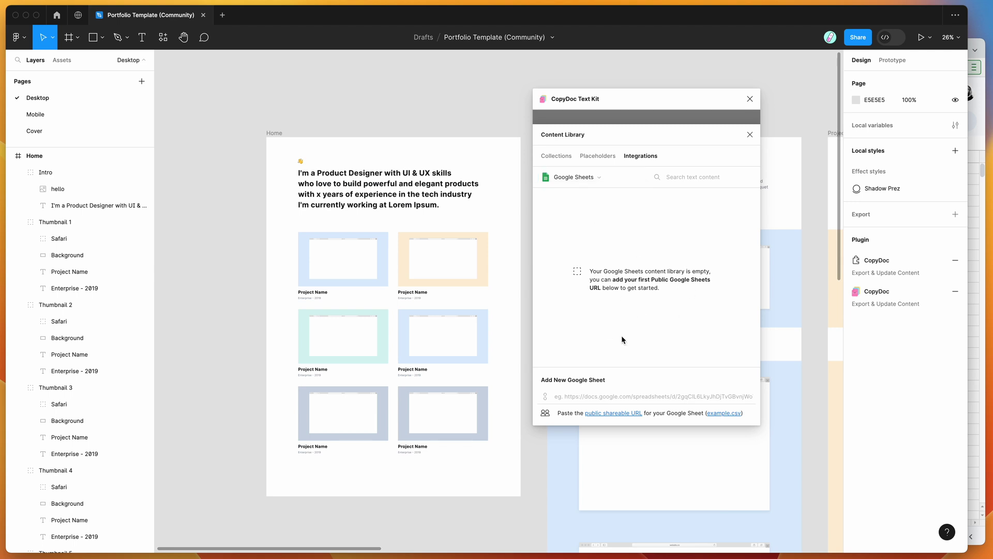
Copy the Portfolio Content Snippets spreadsheet's shareable link from its Share dialog.
{"action": "left_click", "coordinate": [976, 354]}
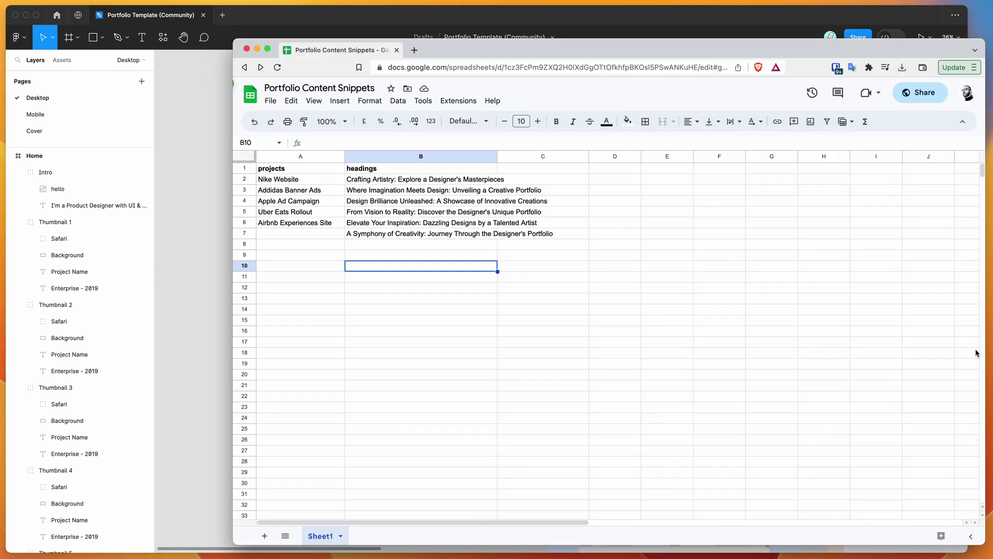
{"action": "left_click", "coordinate": [288, 173]}
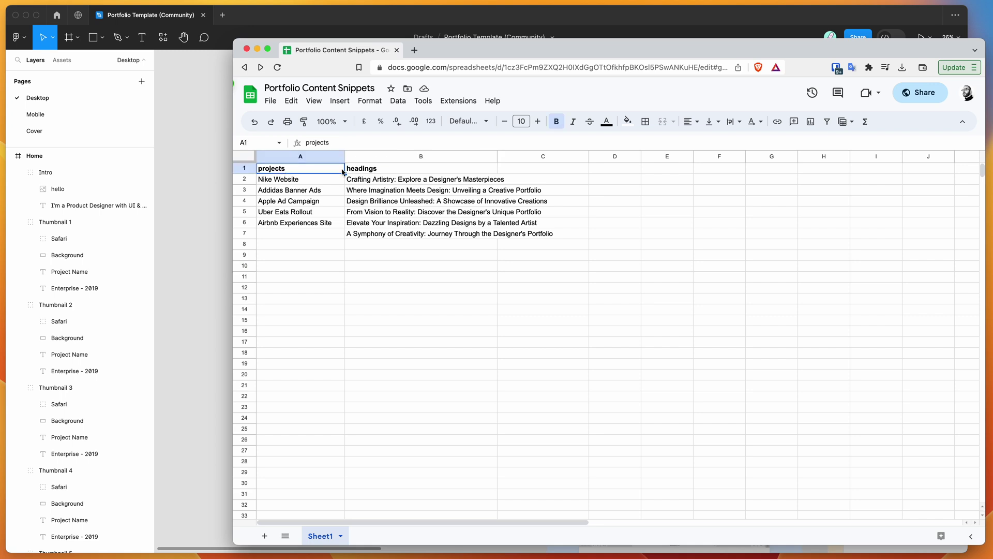
{"action": "left_click", "coordinate": [402, 234]}
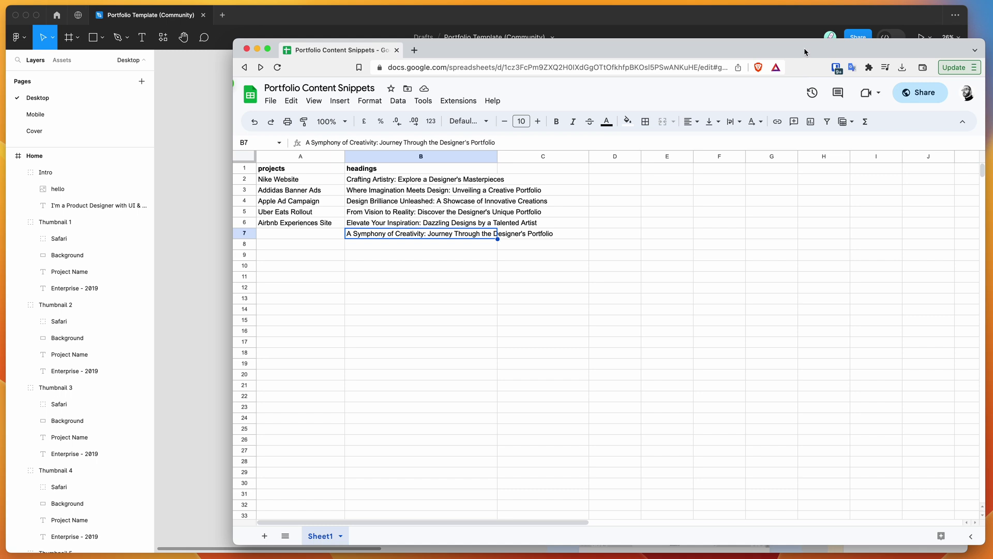
{"action": "left_click", "coordinate": [922, 97]}
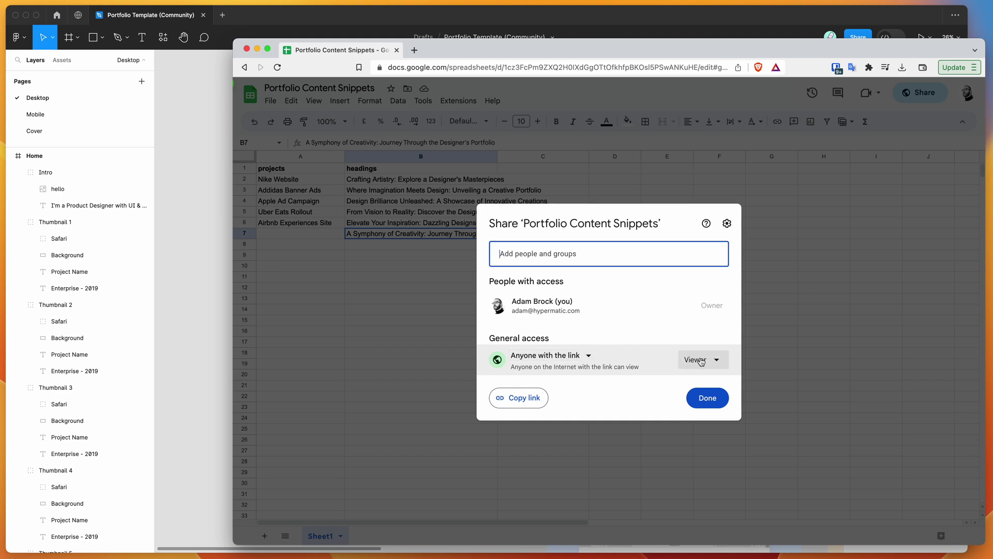
{"action": "left_click", "coordinate": [527, 404]}
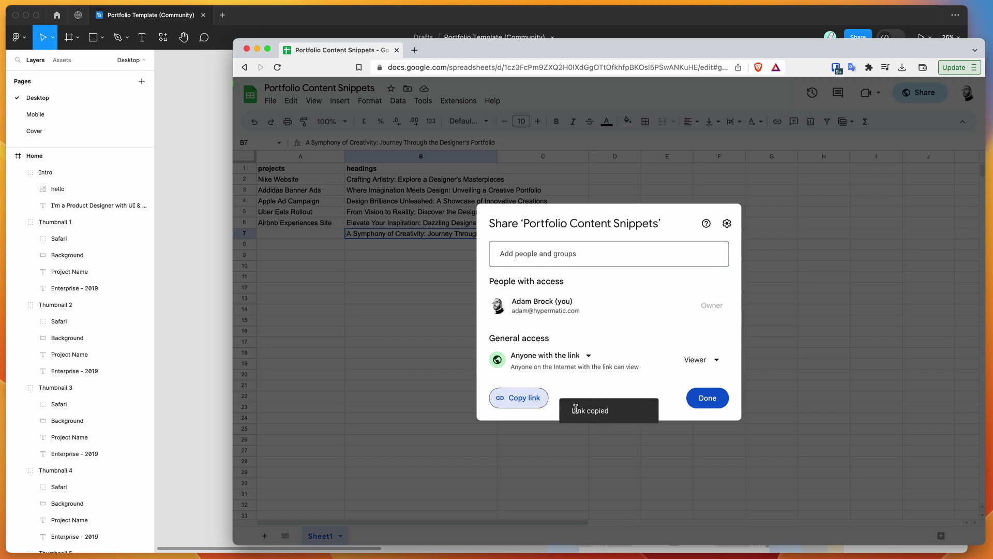
{"action": "left_click", "coordinate": [195, 305]}
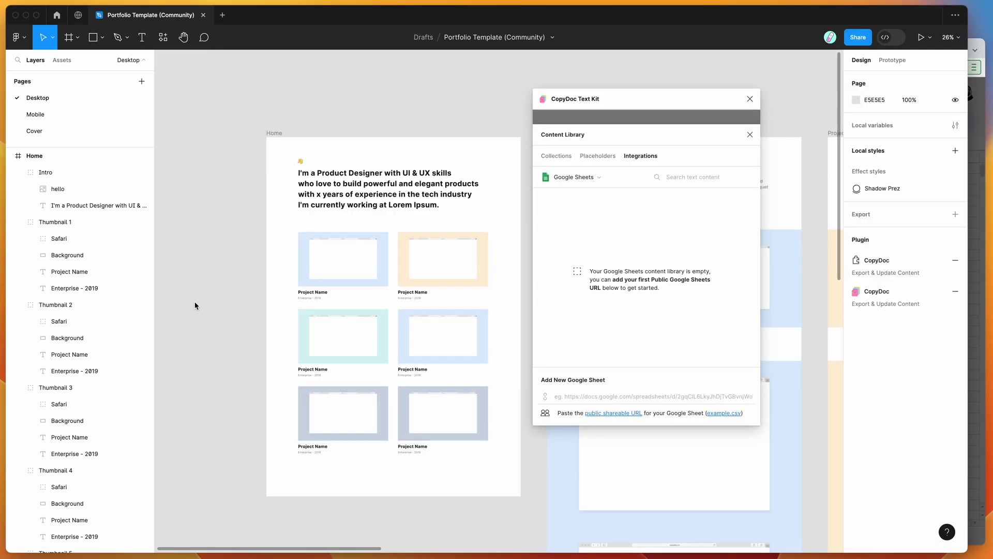
Paste the Portfolio Content Snippets link into CopyDoc's Add New Google Sheet URL field.
{"action": "left_click", "coordinate": [570, 396]}
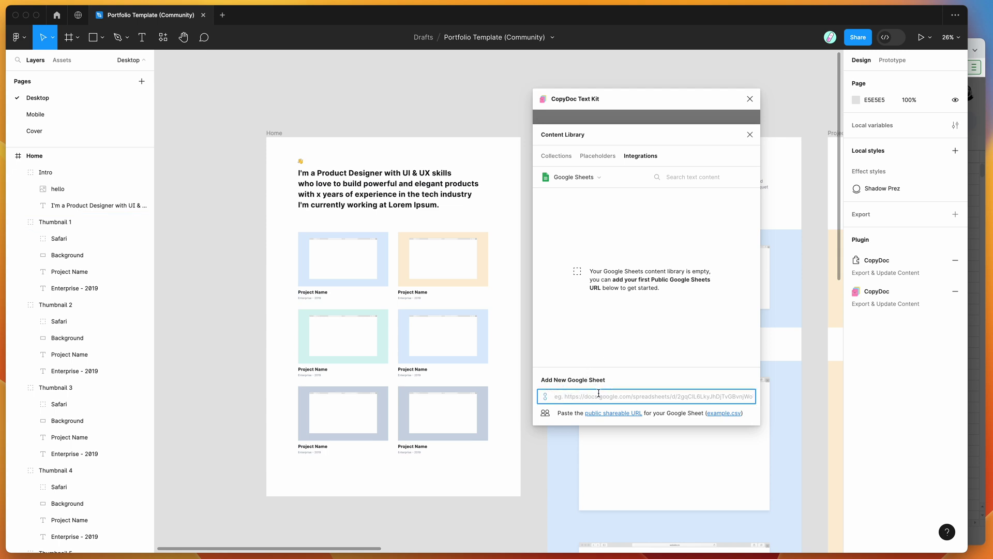
{"action": "key", "text": "super+v"}
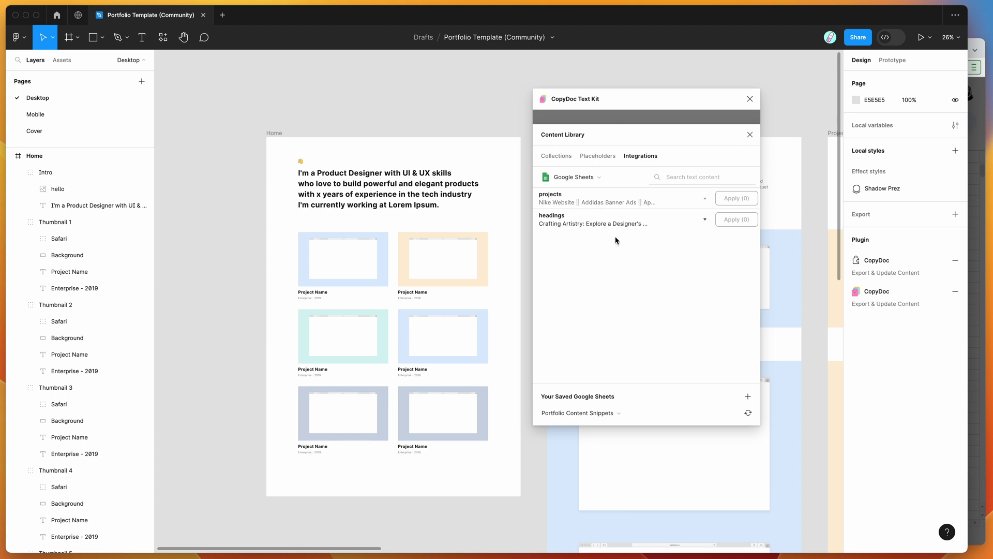
{"action": "left_click", "coordinate": [977, 276]}
Close the Share dialog and widen column B so the full headings fit.
{"action": "left_click", "coordinate": [830, 235]}
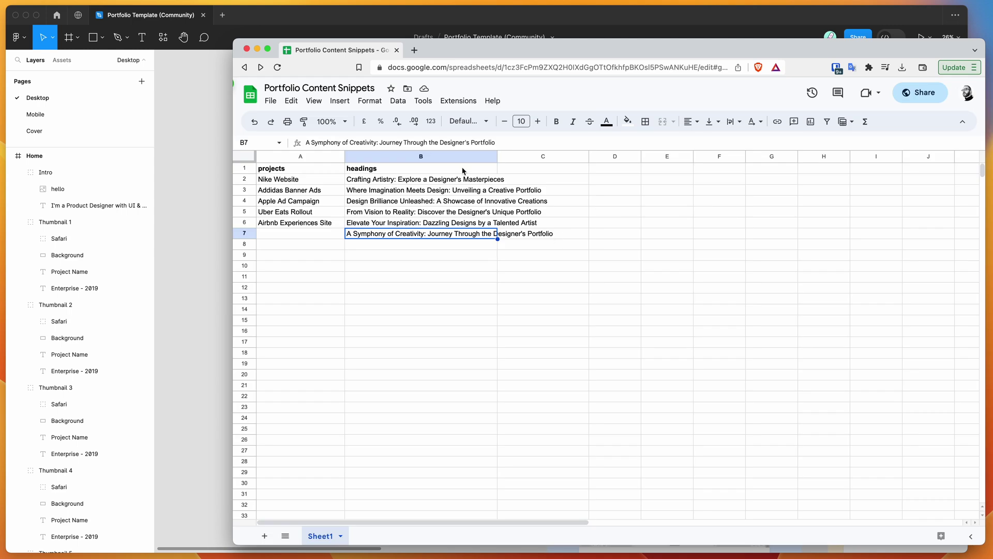
{"action": "left_click", "coordinate": [346, 170]}
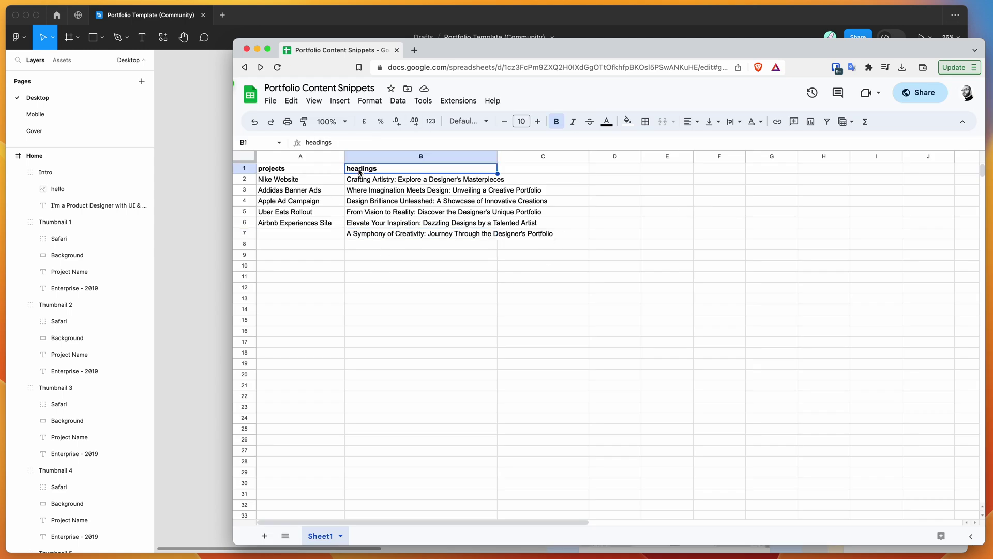
{"action": "left_click_drag", "start_coordinate": [497, 157], "coordinate": [598, 157]}
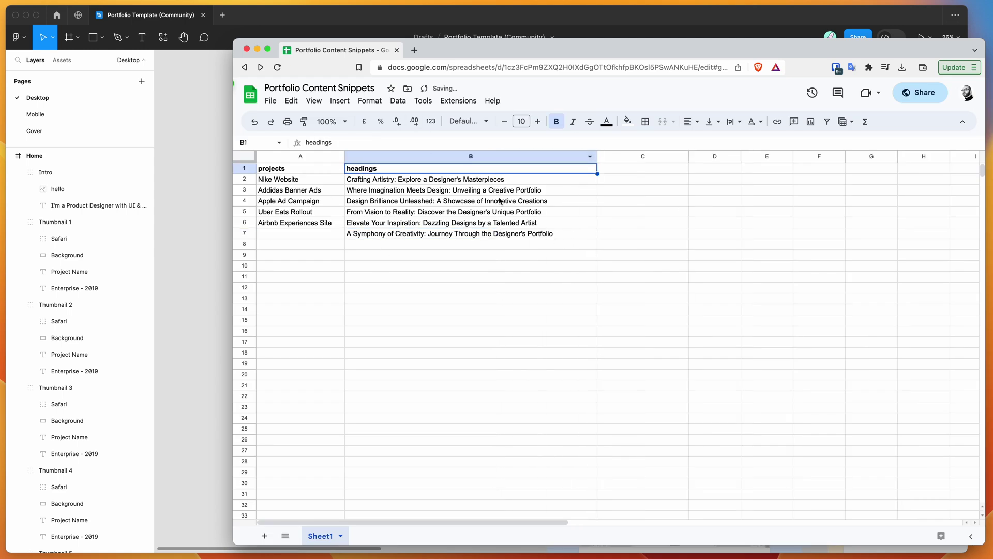
{"action": "left_click", "coordinate": [421, 192]}
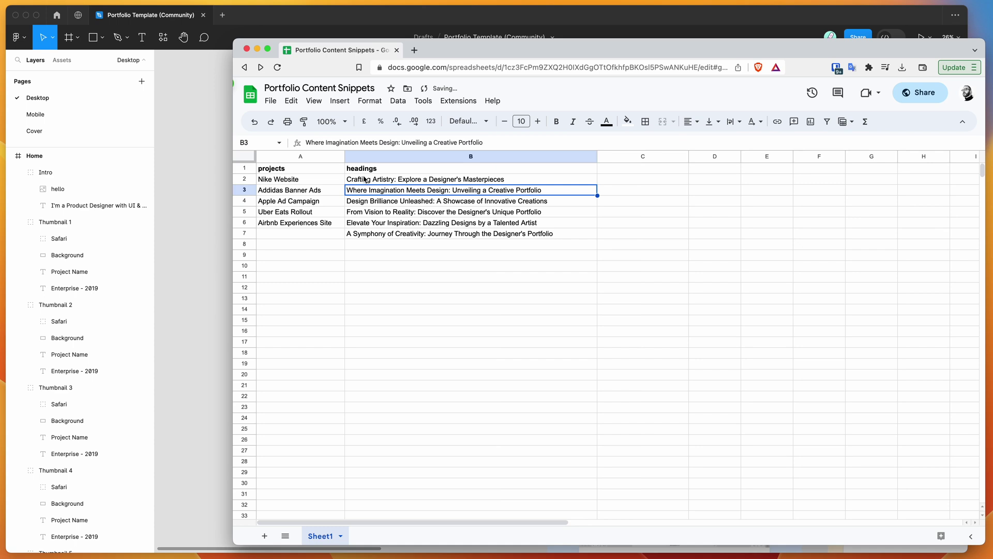
{"action": "left_click", "coordinate": [211, 191]}
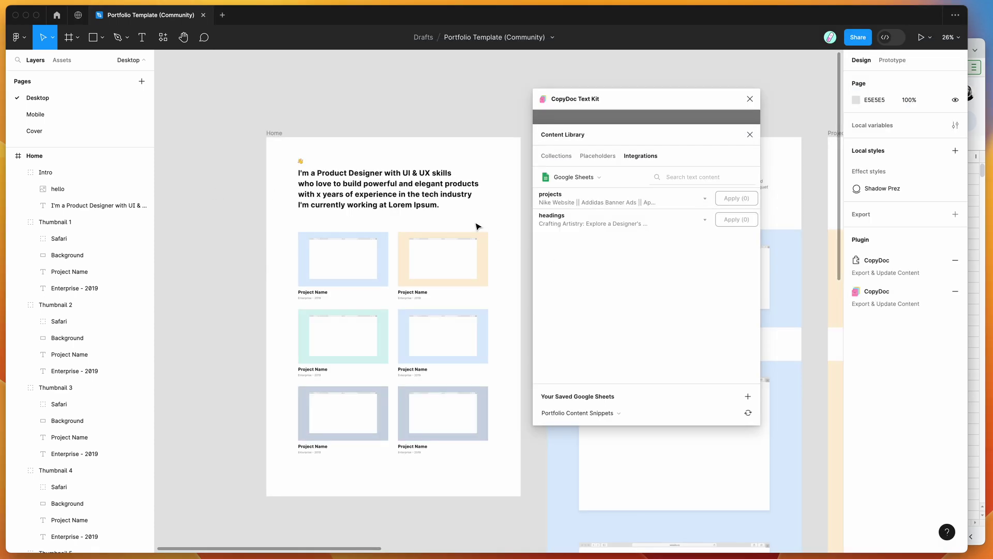
Expand CopyDoc's headings row and select the intro paragraph text layer.
{"action": "scroll", "coordinate": [476, 226], "scroll_direction": "up", "scroll_amount": 5}
{"action": "scroll", "coordinate": [477, 226], "scroll_direction": "up", "scroll_amount": 2}
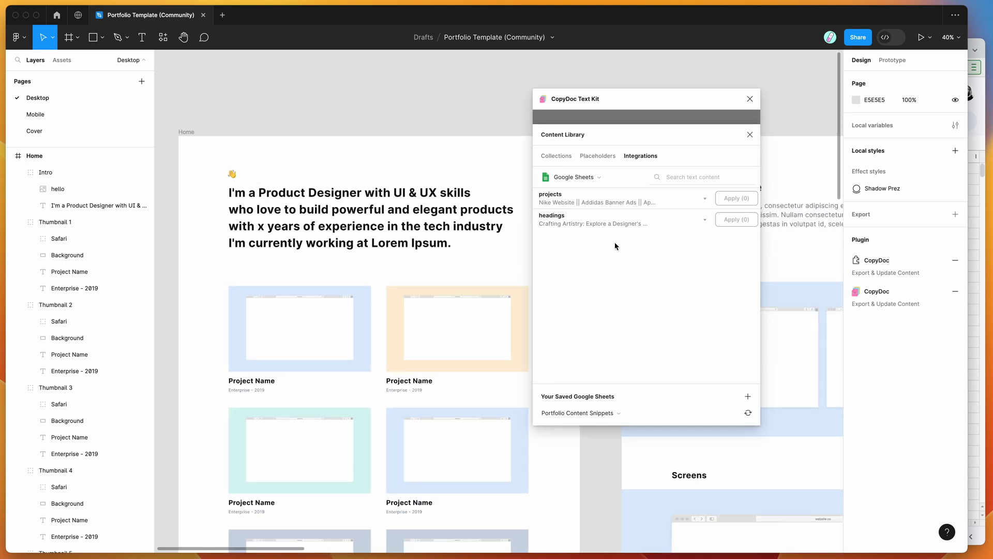
{"action": "left_click", "coordinate": [582, 226]}
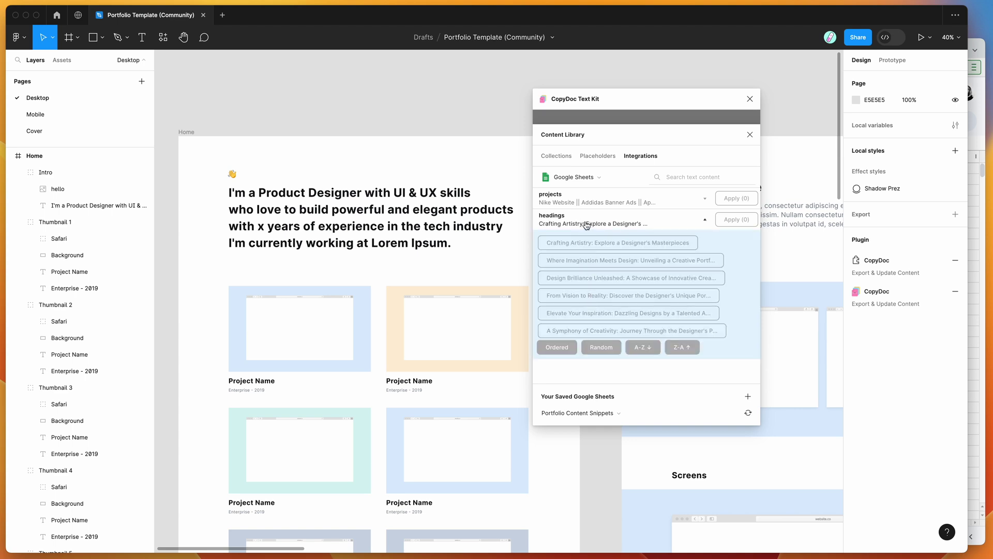
{"action": "double_click", "coordinate": [434, 226]}
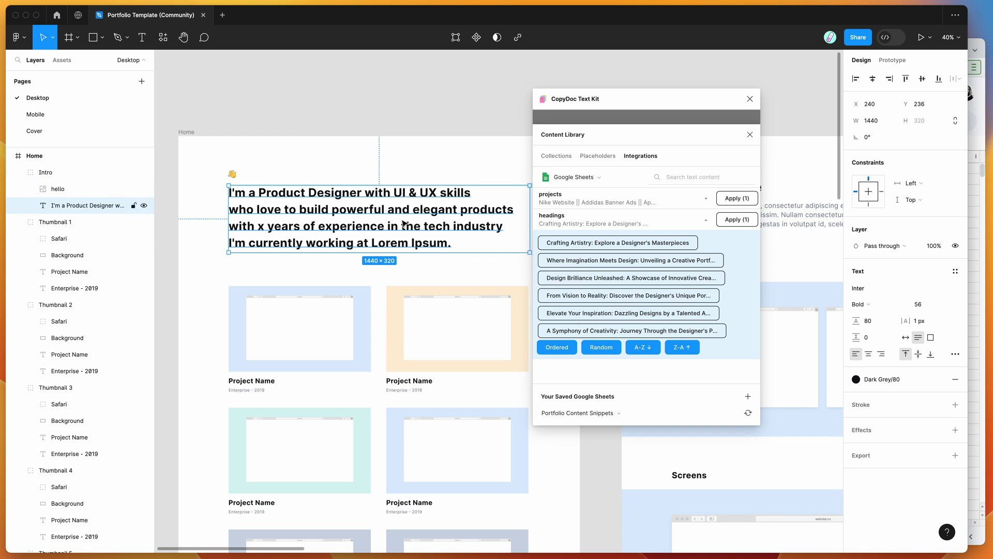
Cycle sheet headings on the intro until it reads 'Elevate Your Inspiration: Dazzling Designs by a Talented Artist'.
{"action": "left_click", "coordinate": [732, 222]}
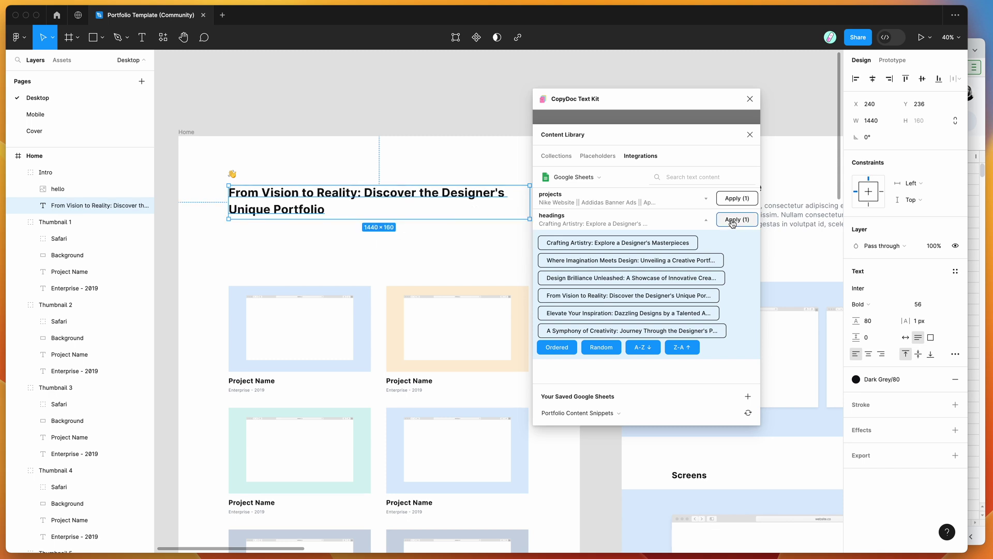
{"action": "left_click", "coordinate": [733, 222]}
{"action": "left_click", "coordinate": [732, 222]}
{"action": "left_click", "coordinate": [733, 222]}
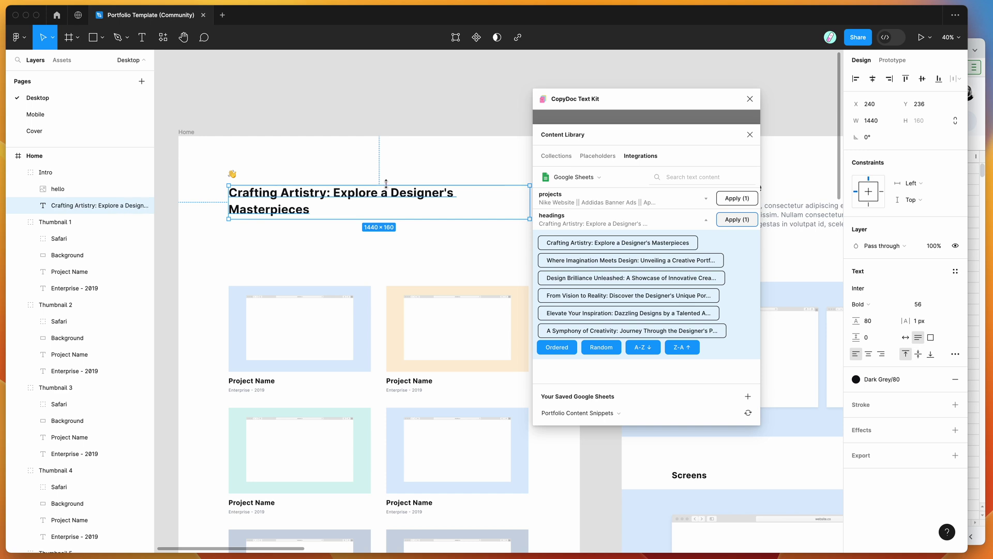
{"action": "left_click", "coordinate": [633, 264]}
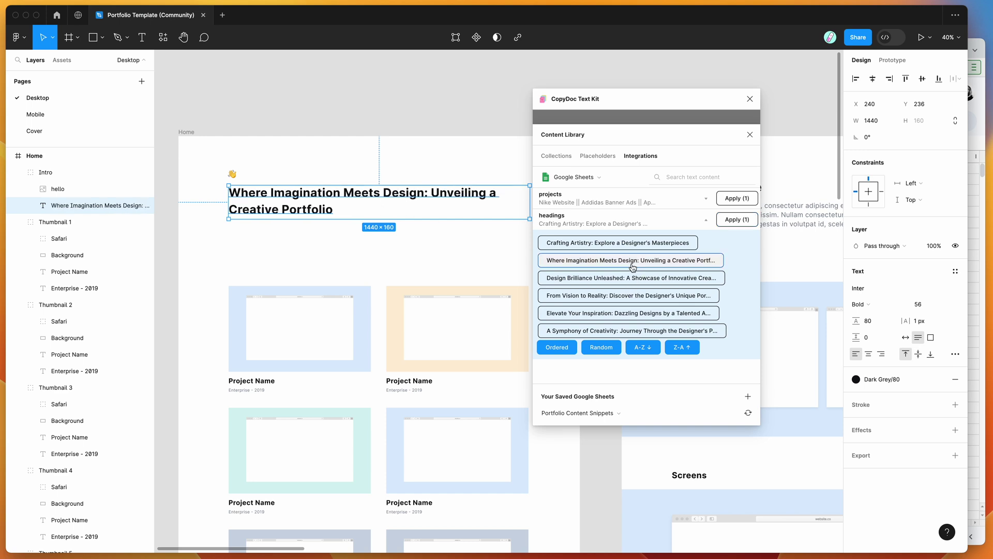
{"action": "left_click", "coordinate": [629, 280]}
{"action": "left_click", "coordinate": [626, 297]}
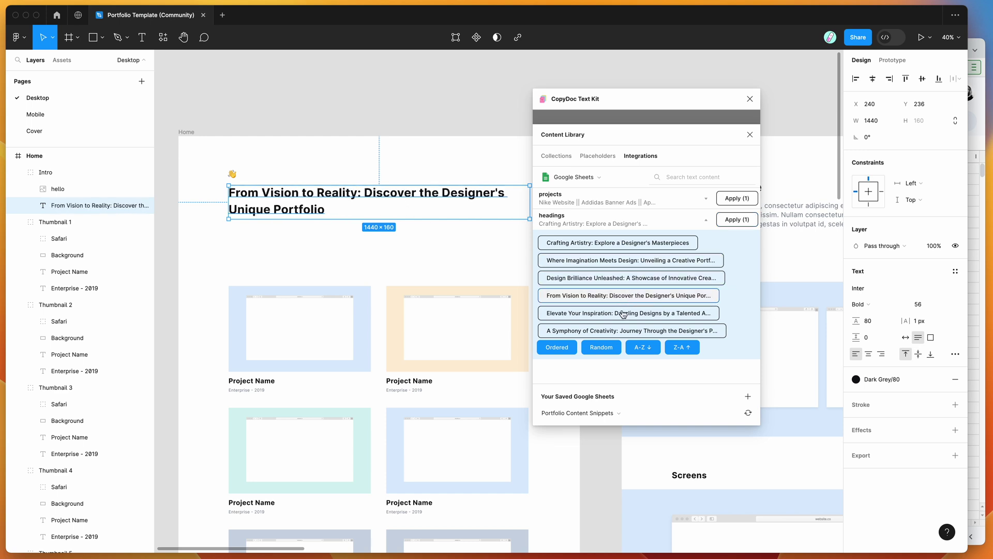
{"action": "left_click", "coordinate": [623, 313]}
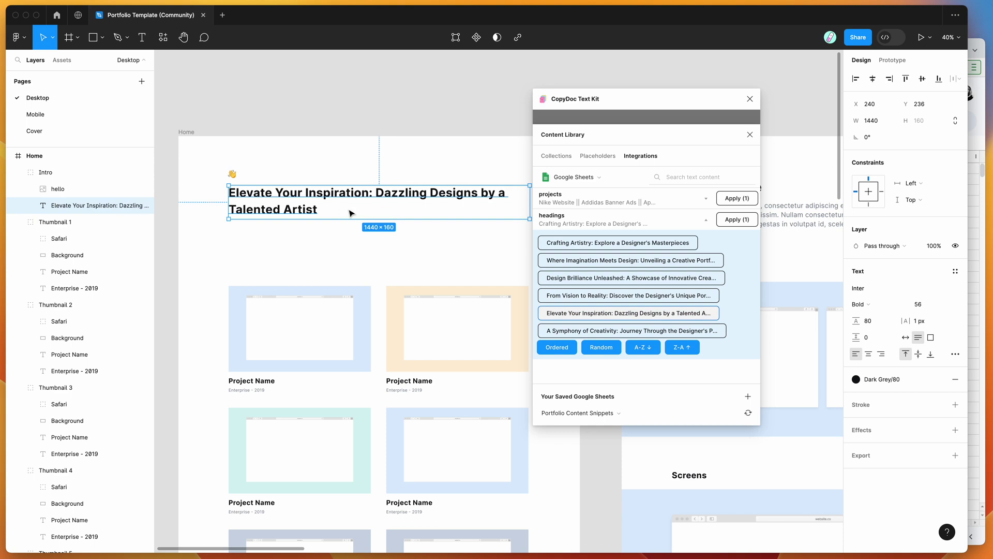
{"action": "scroll", "coordinate": [351, 212], "scroll_direction": "left", "scroll_amount": 2}
Select the Project Name text layers of all six thumbnails.
{"action": "scroll", "coordinate": [351, 213], "scroll_direction": "up", "scroll_amount": 3}
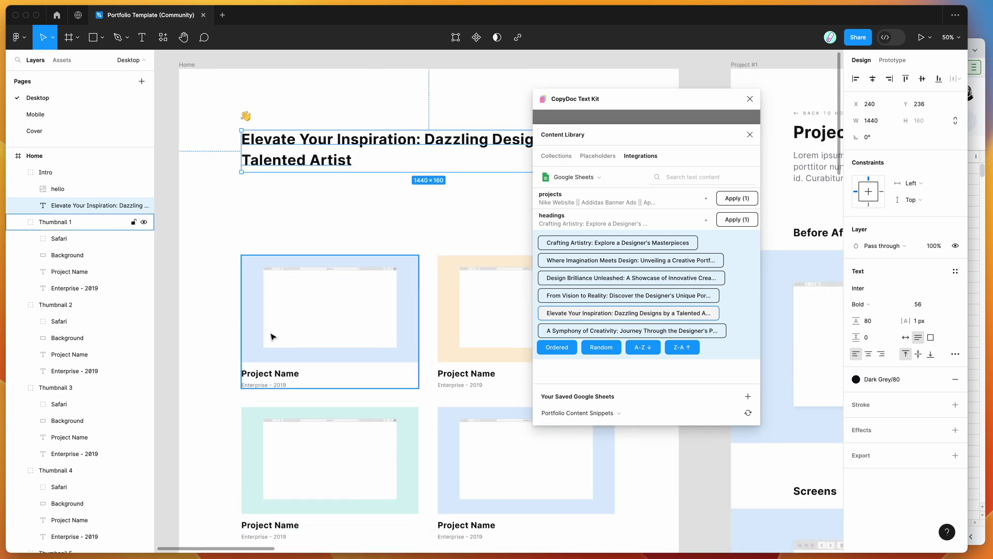
{"action": "left_click", "coordinate": [273, 373]}
{"action": "scroll", "coordinate": [289, 379], "scroll_direction": "down", "scroll_amount": 2}
{"action": "scroll", "coordinate": [289, 380], "scroll_direction": "right", "scroll_amount": 2}
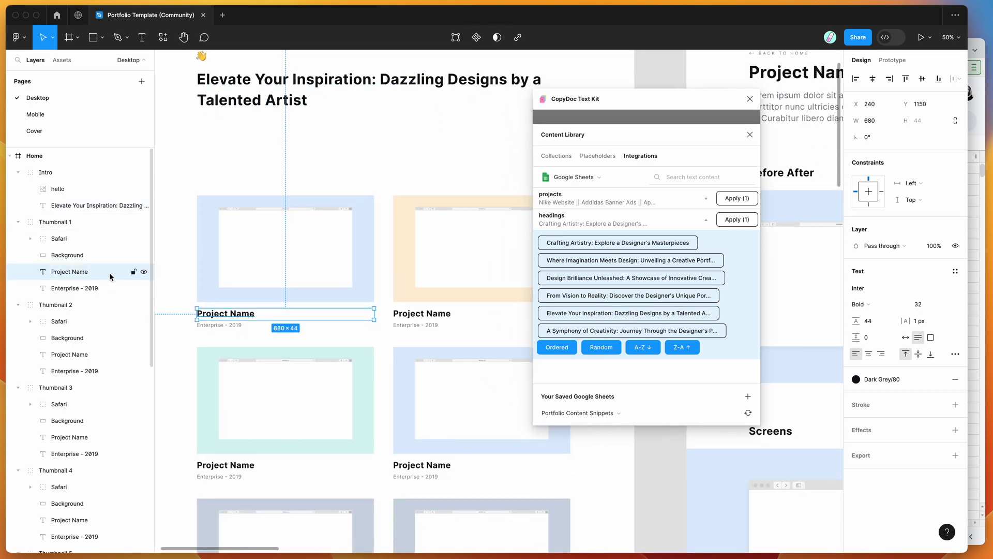
{"action": "left_click", "coordinate": [71, 355], "text": "shift"}
{"action": "scroll", "coordinate": [71, 362], "scroll_direction": "down", "scroll_amount": 3}
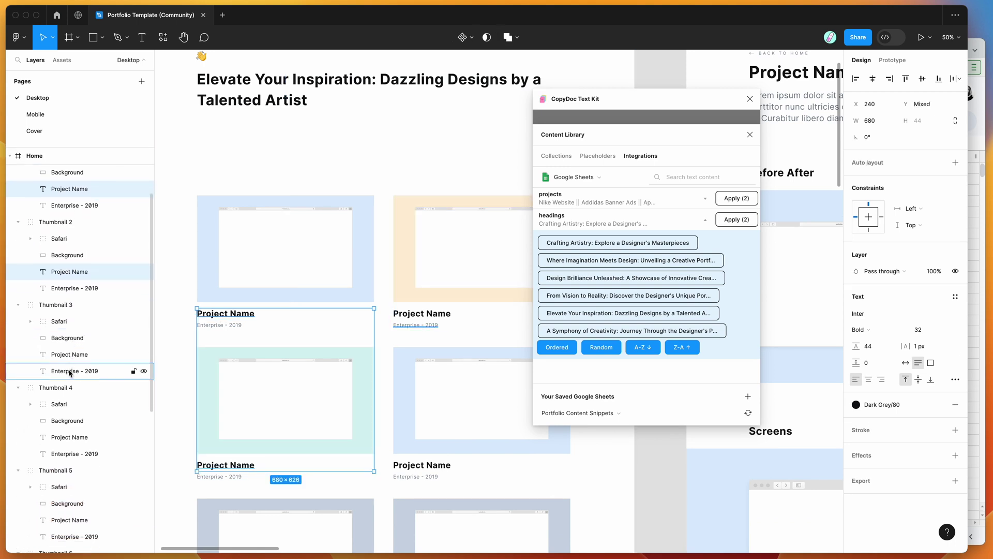
{"action": "left_click", "coordinate": [69, 354], "text": "shift"}
{"action": "scroll", "coordinate": [67, 352], "scroll_direction": "down", "scroll_amount": 3}
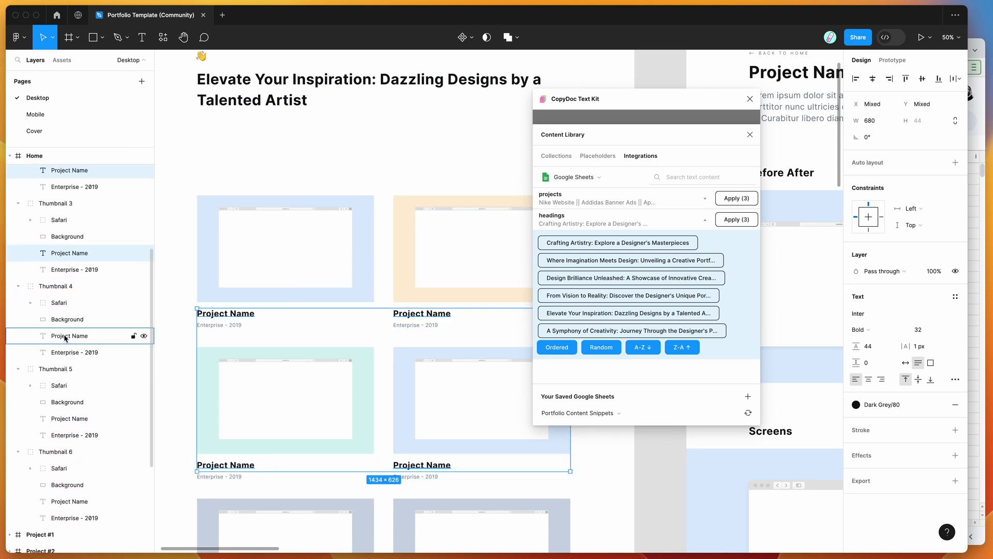
{"action": "left_click", "coordinate": [64, 337], "text": "shift"}
{"action": "scroll", "coordinate": [66, 346], "scroll_direction": "down", "scroll_amount": 3}
{"action": "left_click", "coordinate": [67, 357], "text": "shift"}
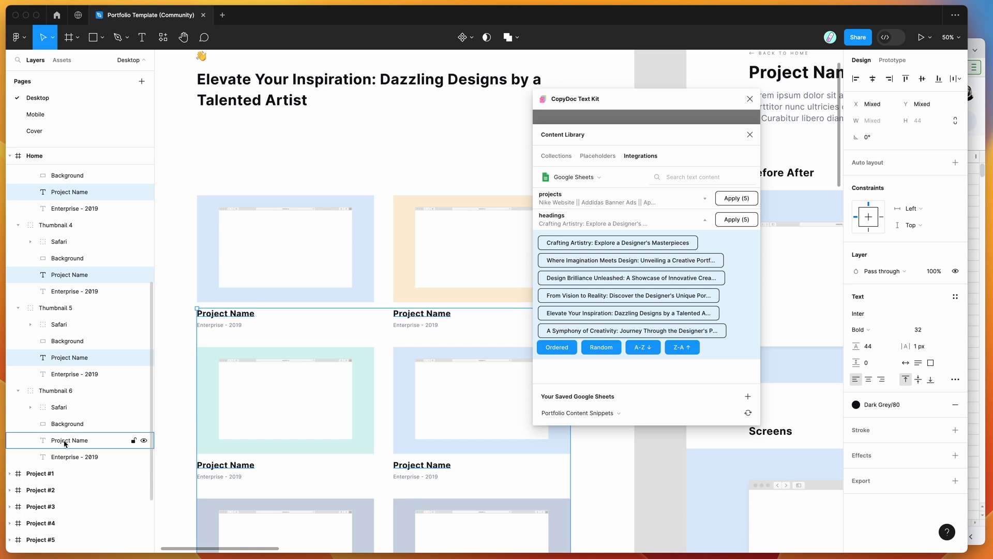
{"action": "left_click", "coordinate": [65, 440], "text": "shift"}
{"action": "scroll", "coordinate": [377, 442], "scroll_direction": "down", "scroll_amount": 5}
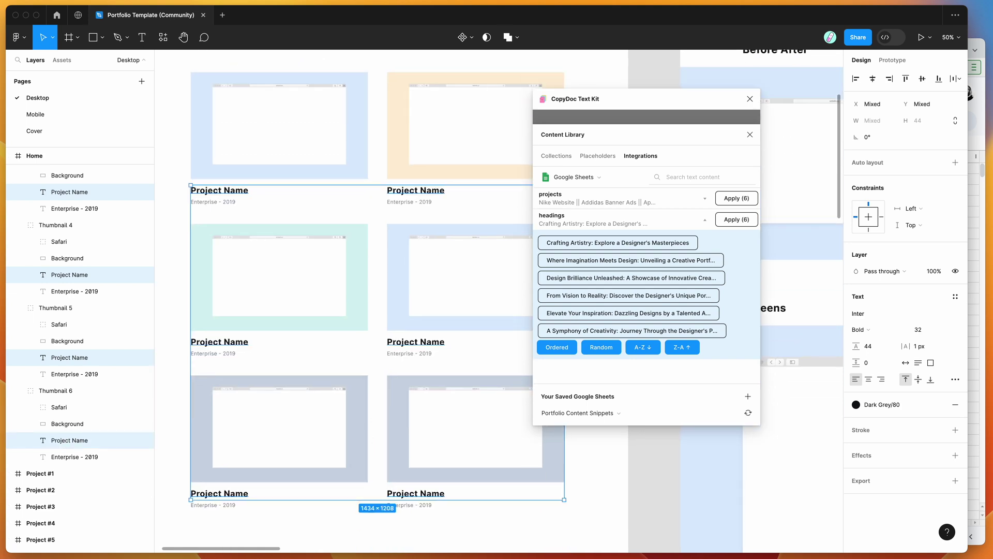
Apply the sheet's project names to the six titles, reapplying several times to reshuffle them.
{"action": "left_click", "coordinate": [618, 220]}
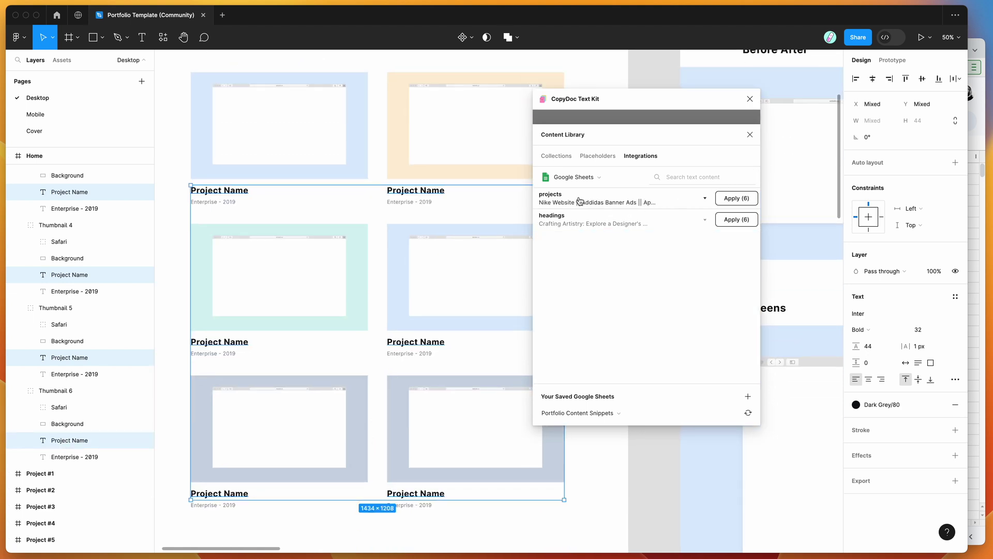
{"action": "left_click", "coordinate": [731, 199]}
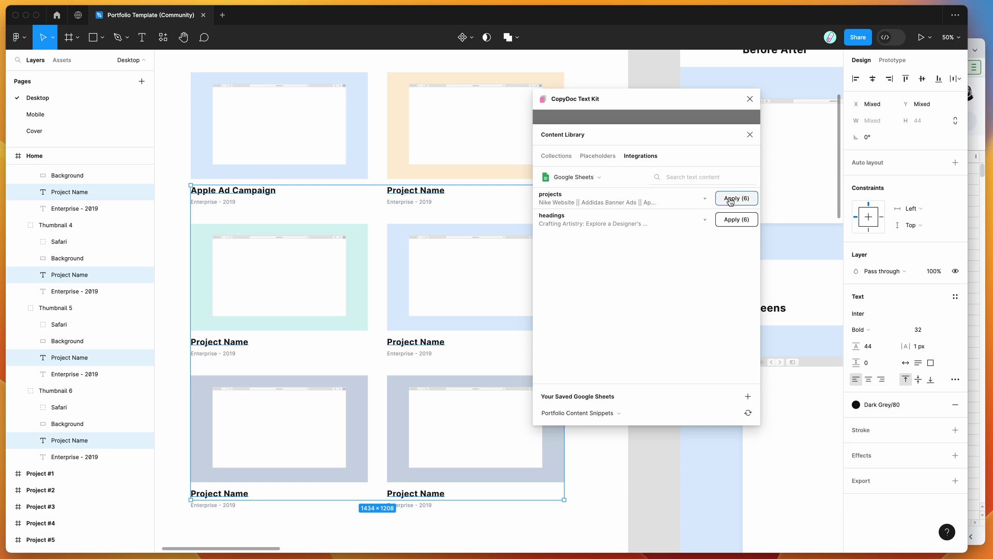
{"action": "left_click", "coordinate": [735, 199]}
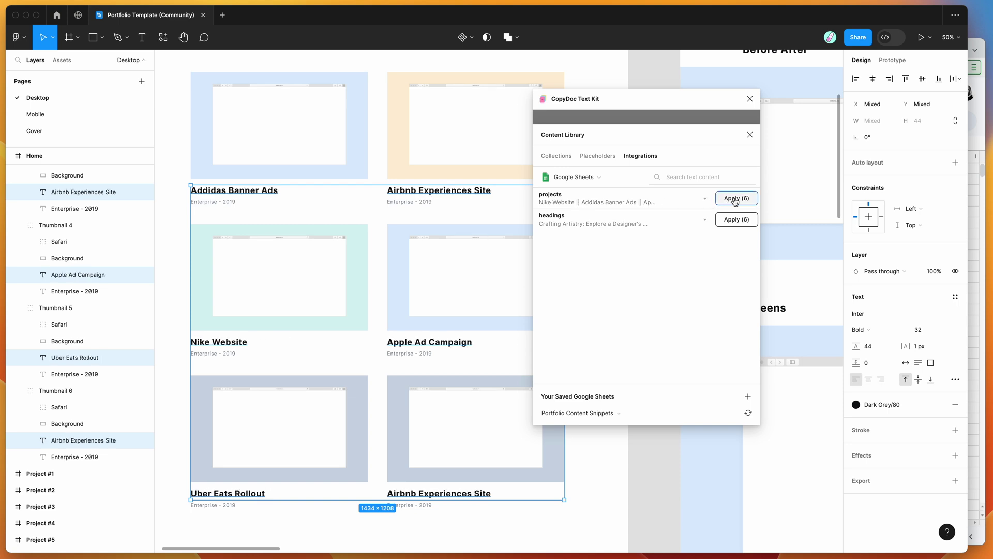
{"action": "left_click", "coordinate": [735, 200]}
{"action": "left_click", "coordinate": [735, 200]}
{"action": "left_click", "coordinate": [735, 199]}
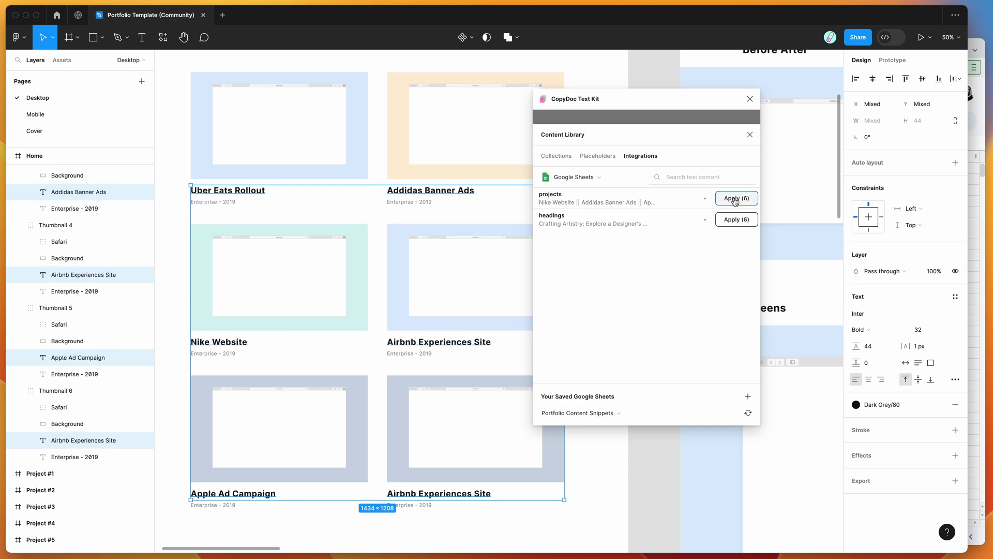
{"action": "left_click", "coordinate": [650, 204]}
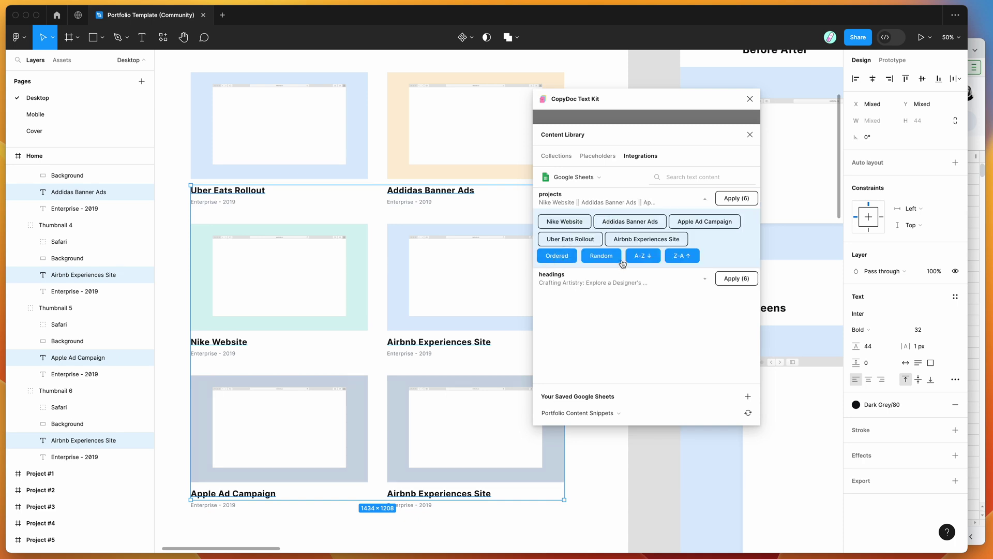
Try Ordered, Random and A-Z orderings on the project titles, finishing with Z-A.
{"action": "left_click", "coordinate": [564, 255]}
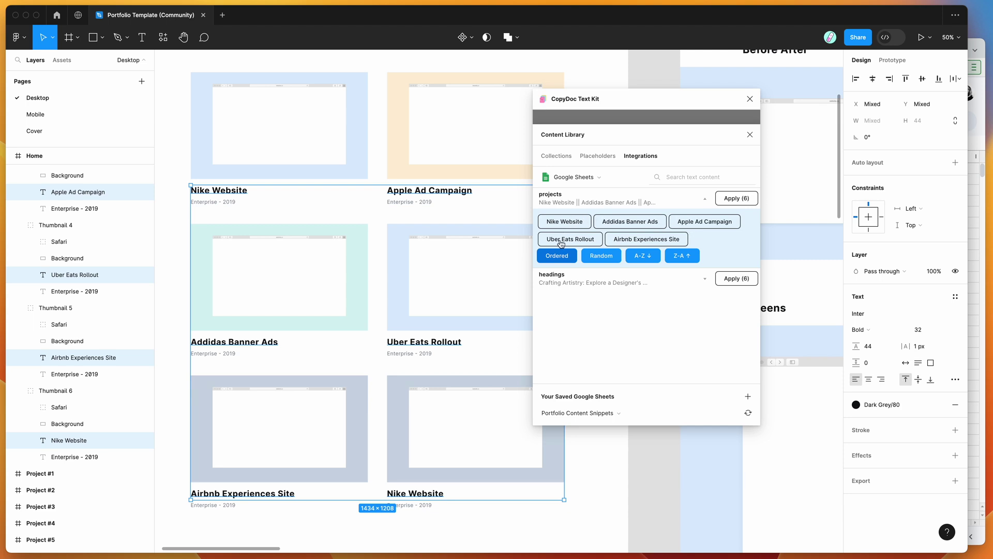
{"action": "left_click", "coordinate": [601, 262]}
{"action": "left_click", "coordinate": [602, 260]}
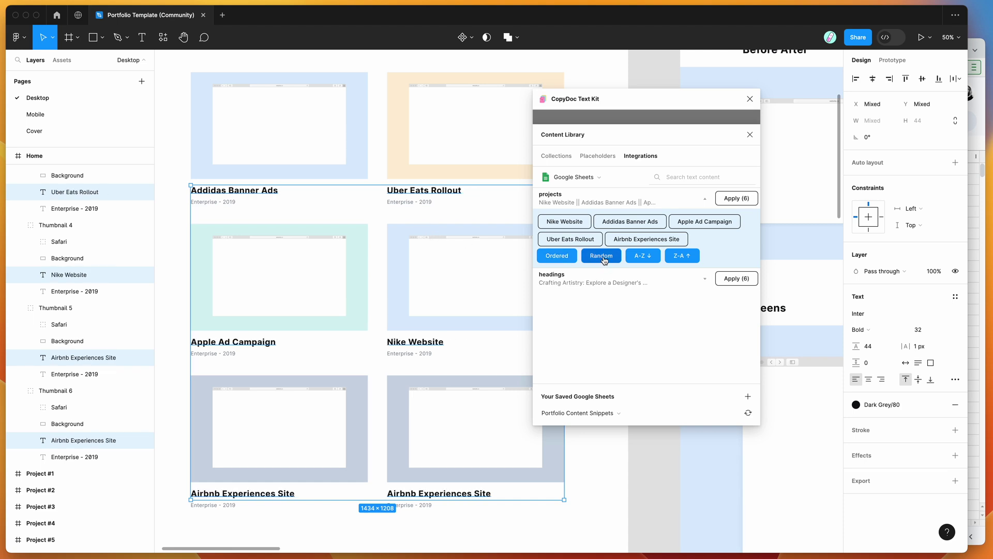
{"action": "left_click", "coordinate": [603, 260]}
{"action": "left_click", "coordinate": [611, 260]}
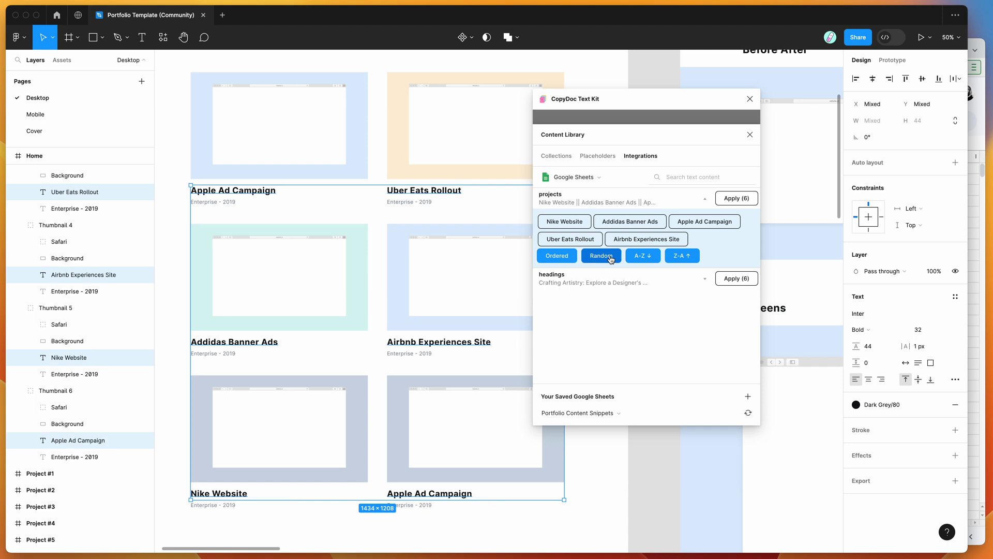
{"action": "left_click", "coordinate": [611, 259]}
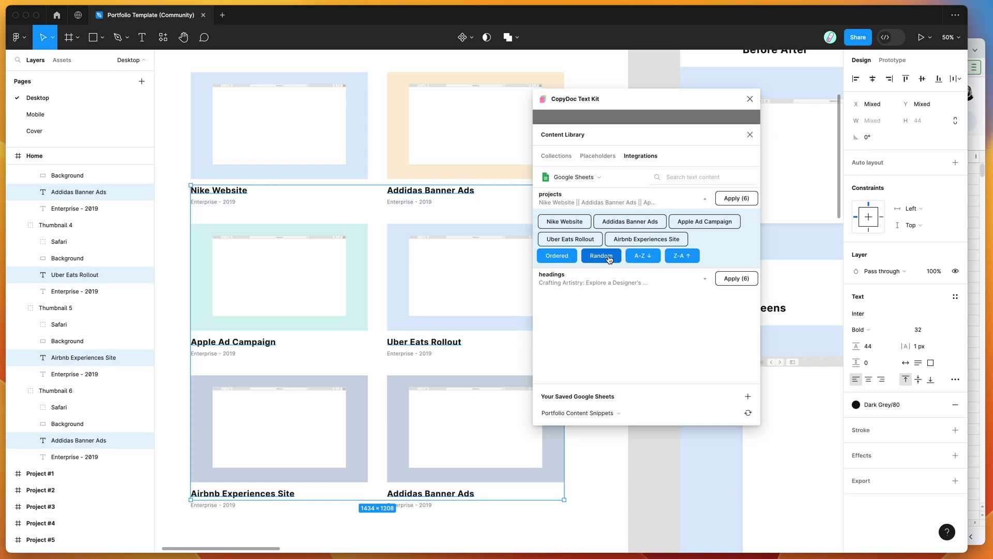
{"action": "left_click", "coordinate": [642, 259]}
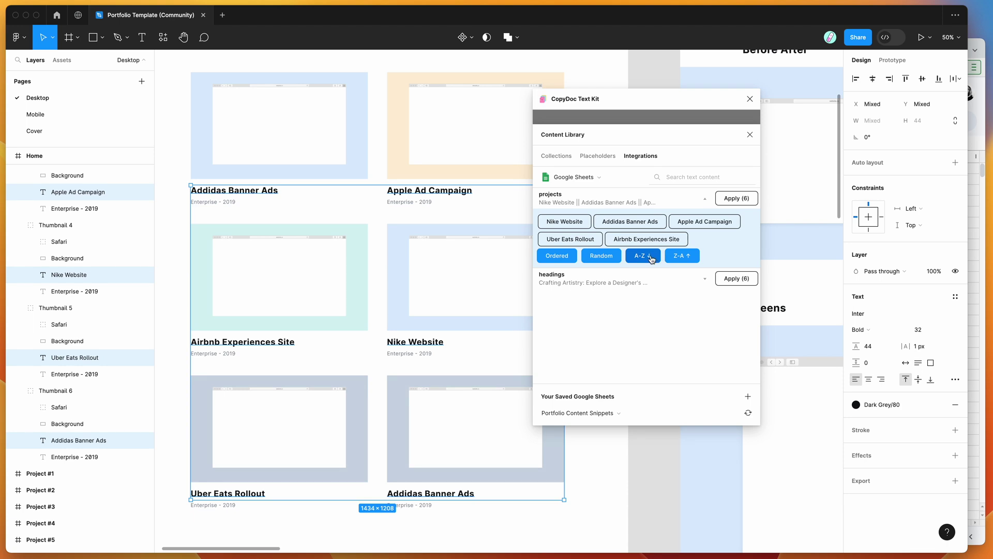
{"action": "left_click", "coordinate": [683, 256]}
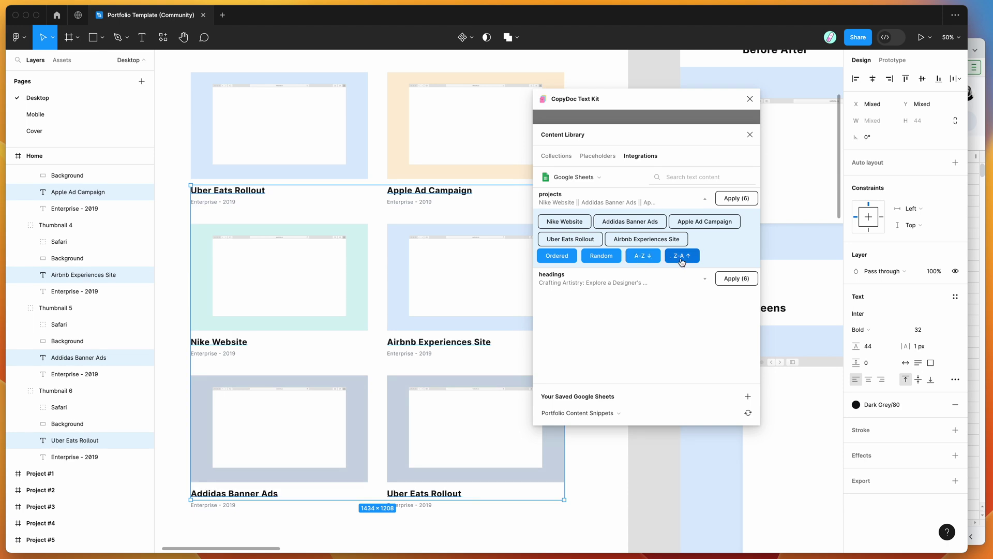
{"action": "left_click", "coordinate": [653, 259]}
{"action": "left_click", "coordinate": [683, 257]}
Deselect the thumbnails and select Project #1's Project Name heading.
{"action": "left_click", "coordinate": [616, 462]}
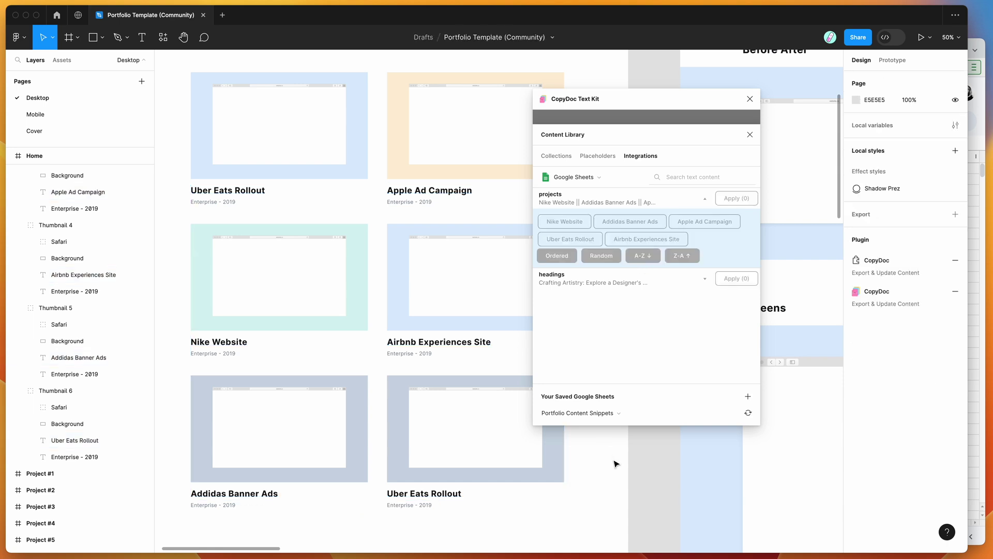
{"action": "scroll", "coordinate": [616, 463], "scroll_direction": "up", "scroll_amount": 1}
{"action": "scroll", "coordinate": [616, 463], "scroll_direction": "down", "scroll_amount": 5}
{"action": "scroll", "coordinate": [615, 461], "scroll_direction": "right", "scroll_amount": 5}
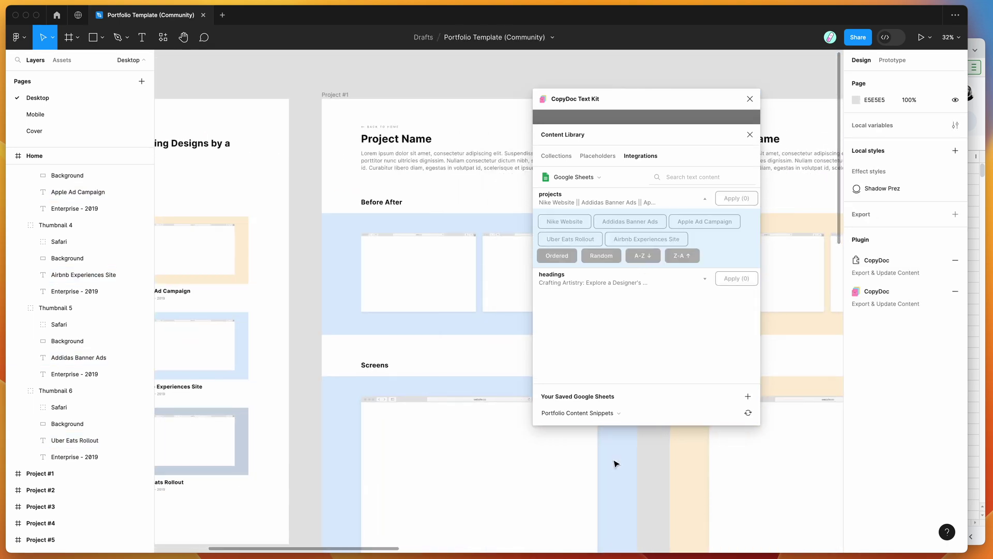
{"action": "scroll", "coordinate": [451, 284], "scroll_direction": "up", "scroll_amount": 5}
{"action": "scroll", "coordinate": [451, 284], "scroll_direction": "up", "scroll_amount": 5}
{"action": "left_click", "coordinate": [332, 274]}
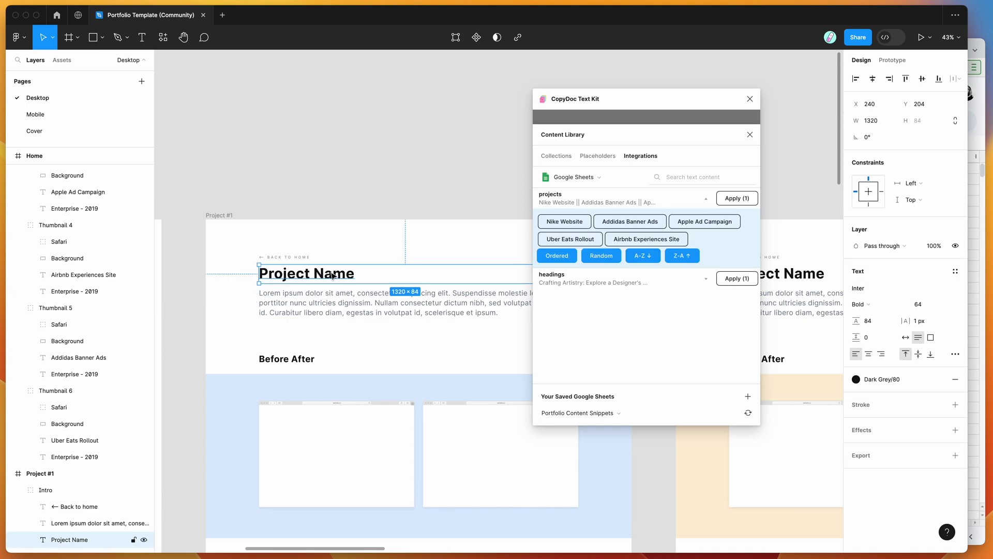
Try several sheet project names on the heading, settling on 'Addidas Banner Ads'.
{"action": "left_click", "coordinate": [616, 223]}
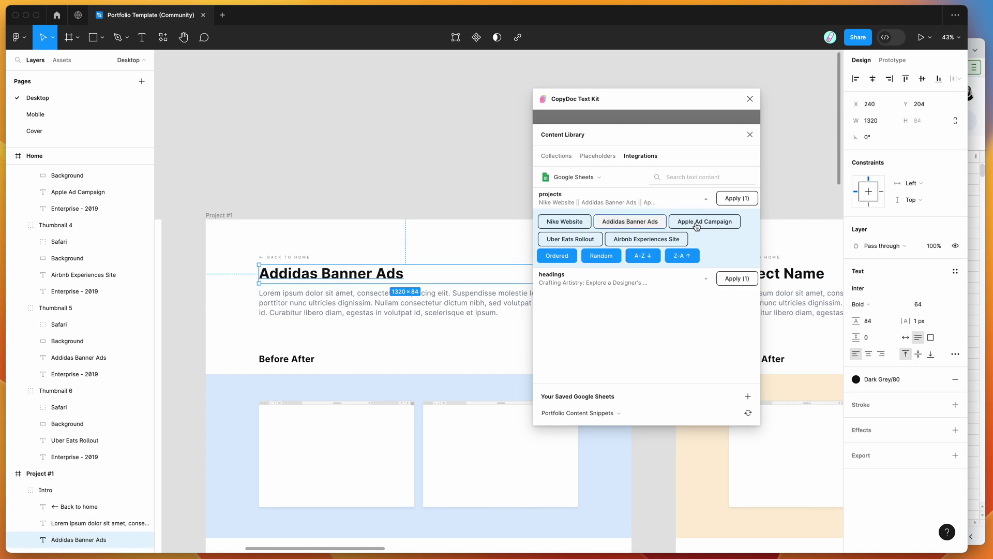
{"action": "left_click", "coordinate": [707, 226]}
{"action": "left_click", "coordinate": [640, 240]}
{"action": "left_click", "coordinate": [594, 239]}
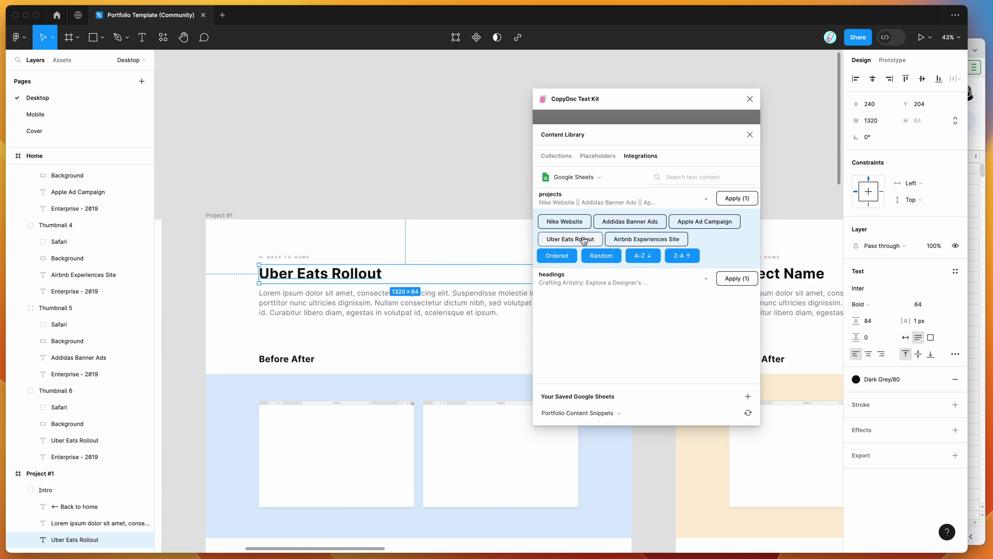
{"action": "left_click", "coordinate": [570, 222]}
{"action": "left_click", "coordinate": [621, 226]}
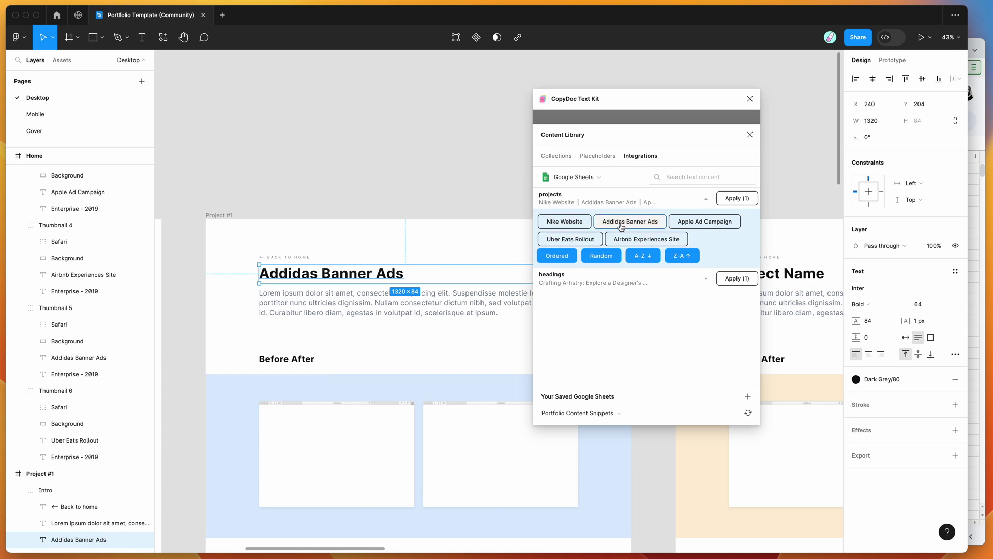
{"action": "left_click", "coordinate": [626, 203]}
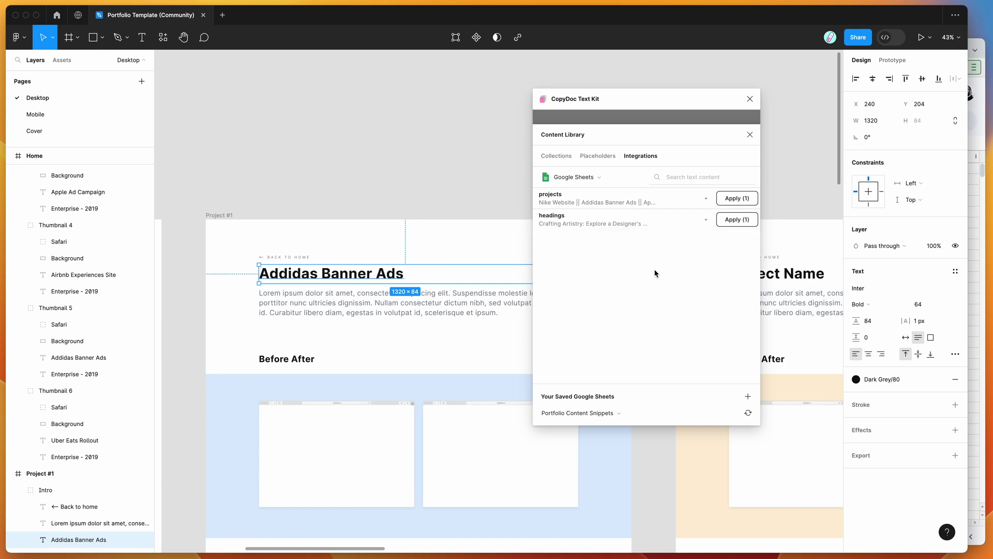
{"action": "left_click", "coordinate": [971, 316]}
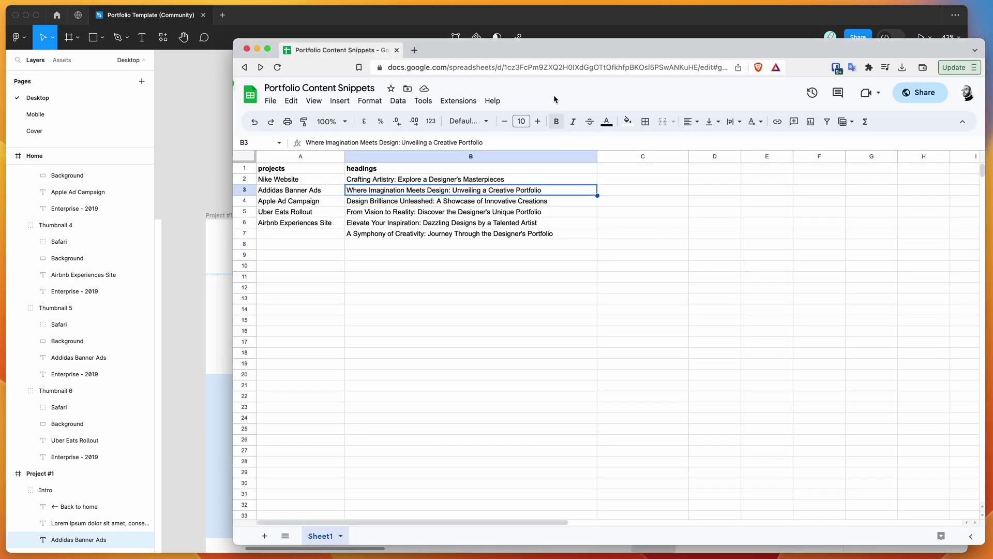
Enter 'Disney Campaign' in cell A7 and clear the heading beside it in B7.
{"action": "left_click", "coordinate": [538, 32]}
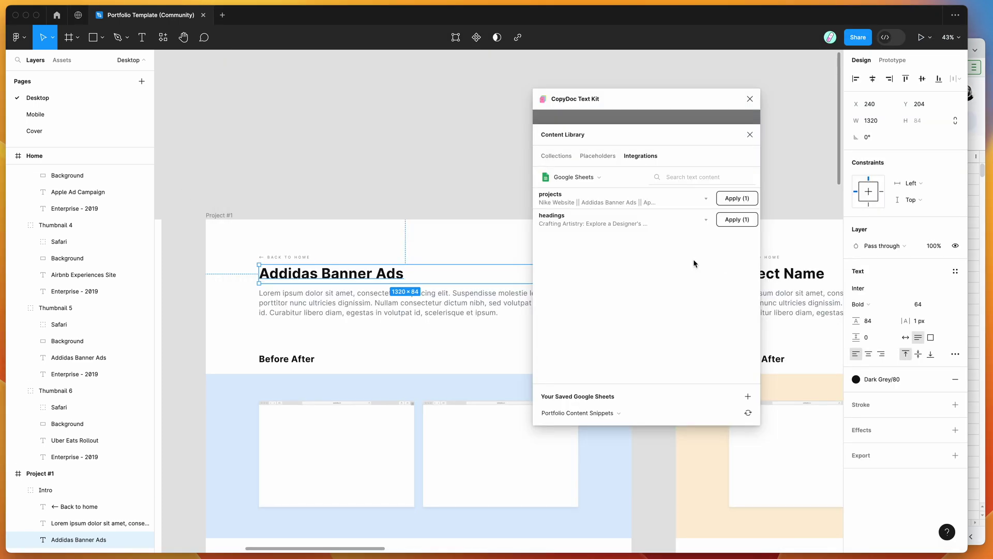
{"action": "left_click", "coordinate": [973, 329]}
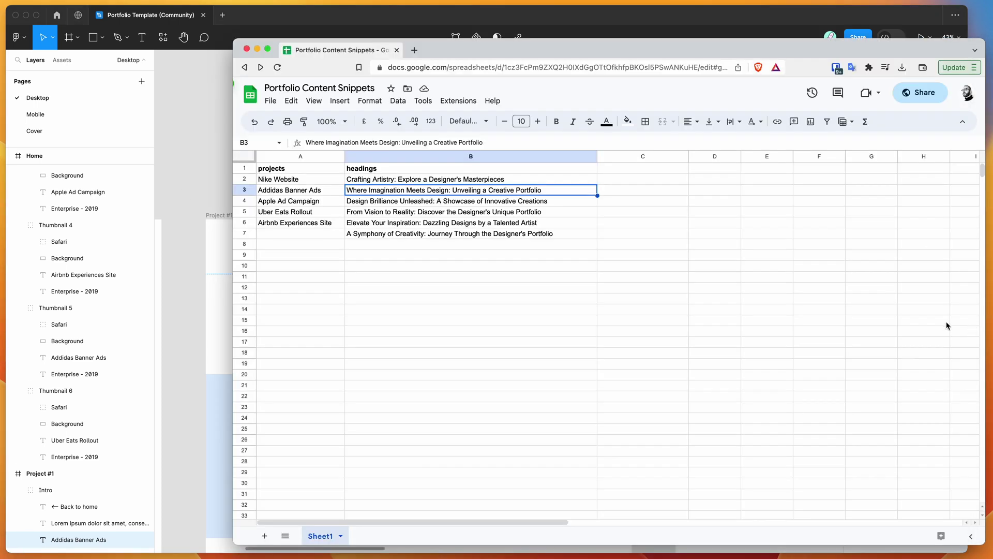
{"action": "left_click", "coordinate": [311, 237]}
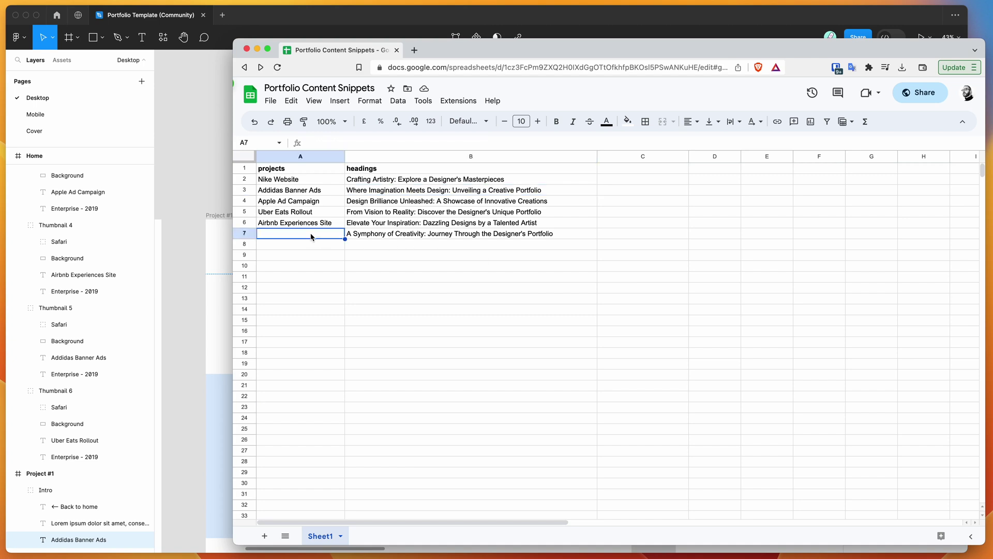
{"action": "type", "text": "Di"}
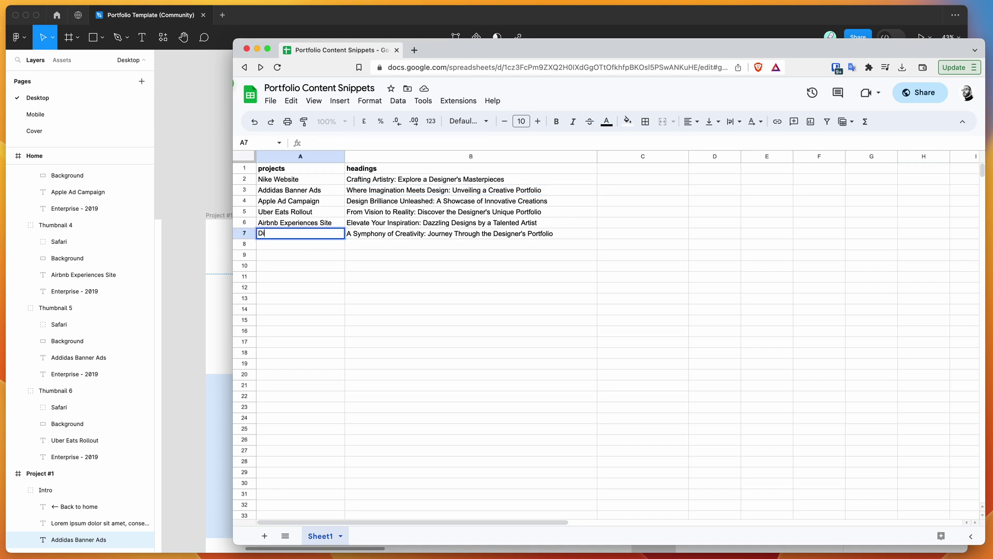
{"action": "type", "text": "sney Campaign"}
{"action": "key", "text": "Return"}
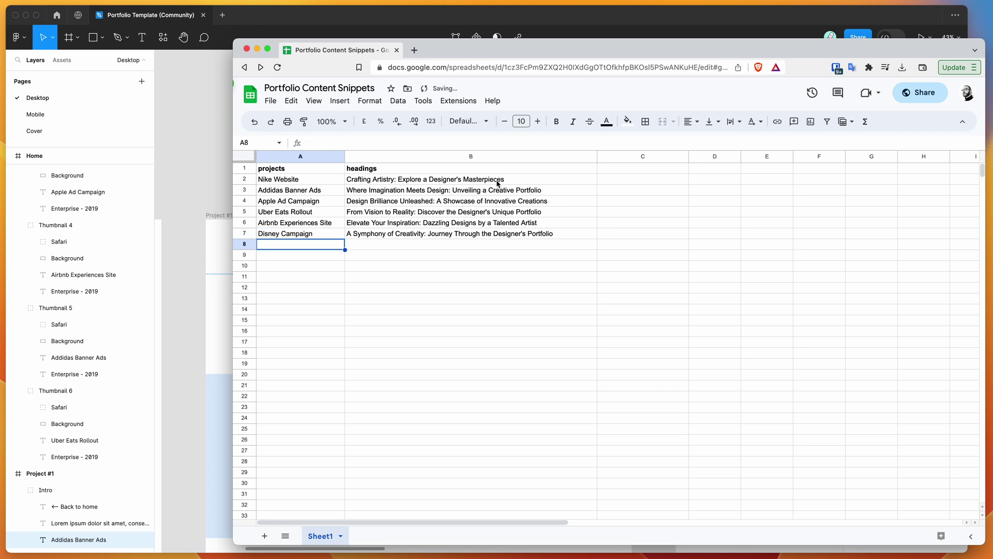
{"action": "left_click", "coordinate": [397, 216]}
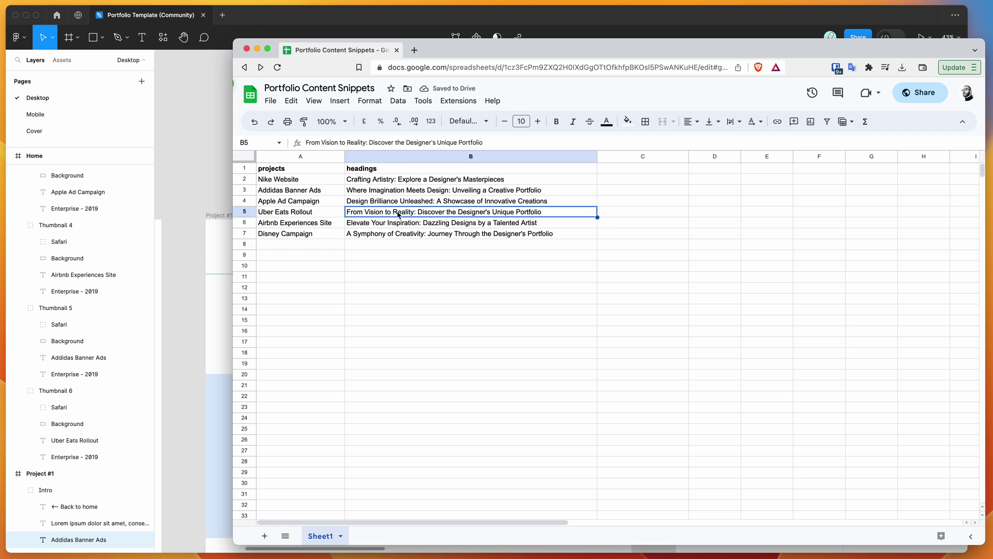
{"action": "left_click", "coordinate": [402, 234]}
{"action": "key", "text": "Delete"}
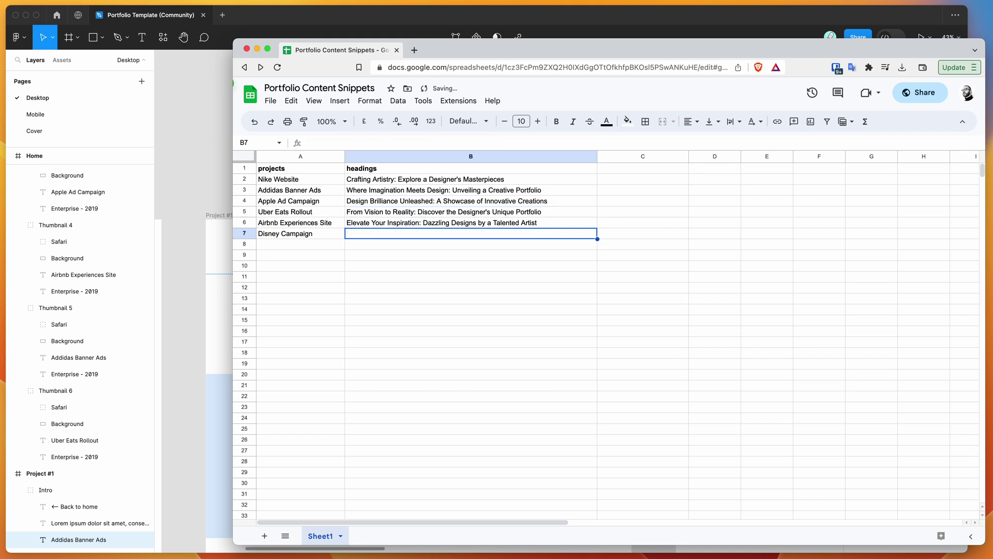
Add a 'taglines' column C with 'Test content here' and 'Another tagline here', and narrow column B.
{"action": "left_click", "coordinate": [629, 174]}
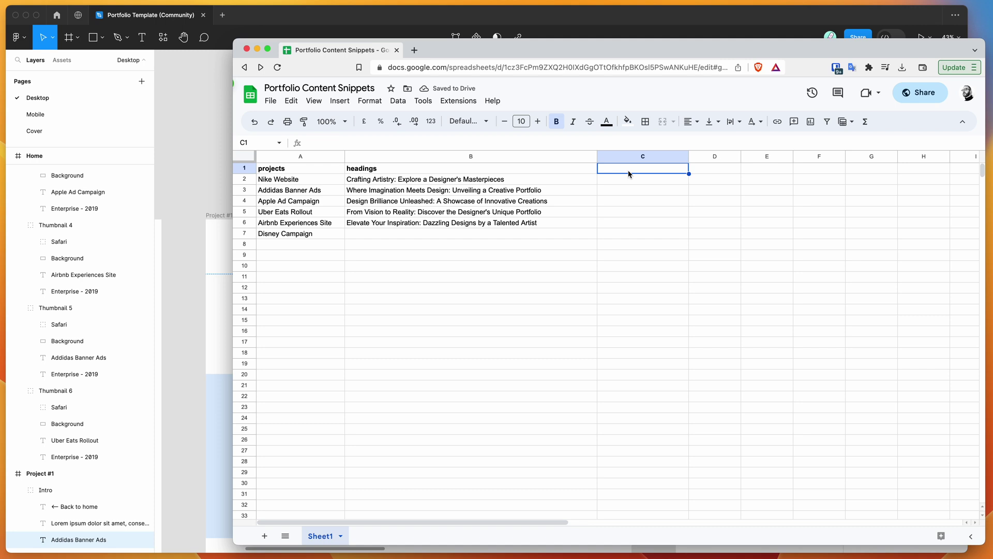
{"action": "type", "text": "taglines"}
{"action": "key", "text": "Return"}
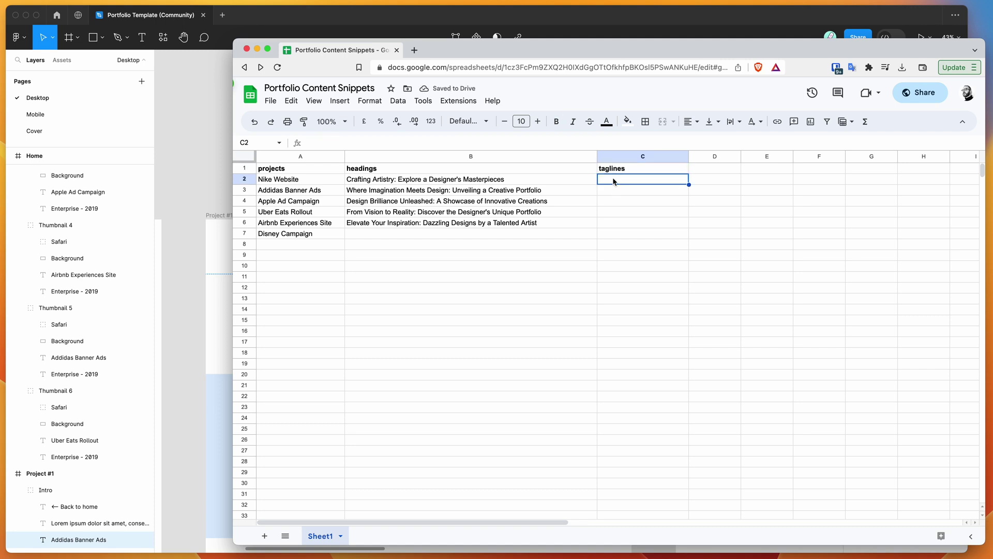
{"action": "type", "text": "Test content here"}
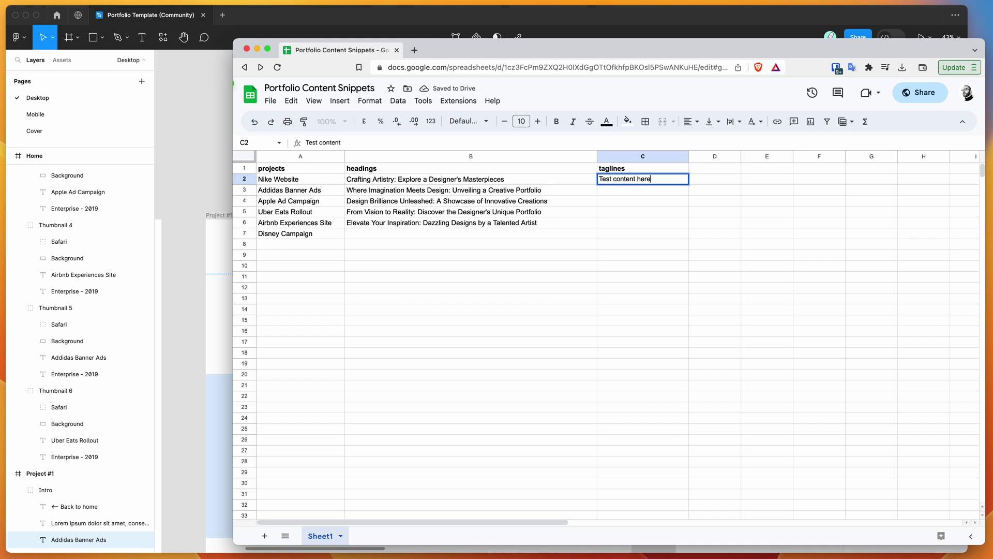
{"action": "key", "text": "Return"}
{"action": "type", "text": "Another tagline here"}
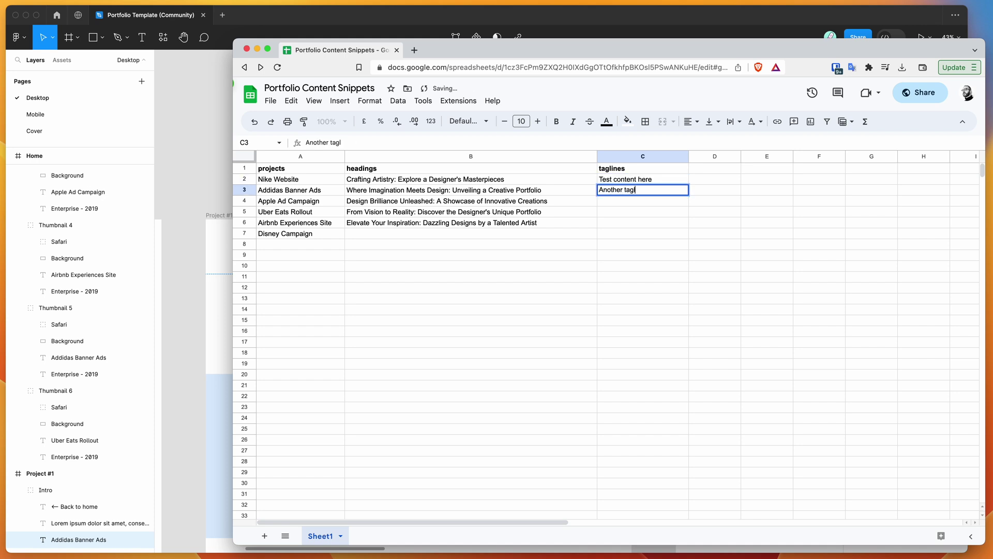
{"action": "key", "text": "Return"}
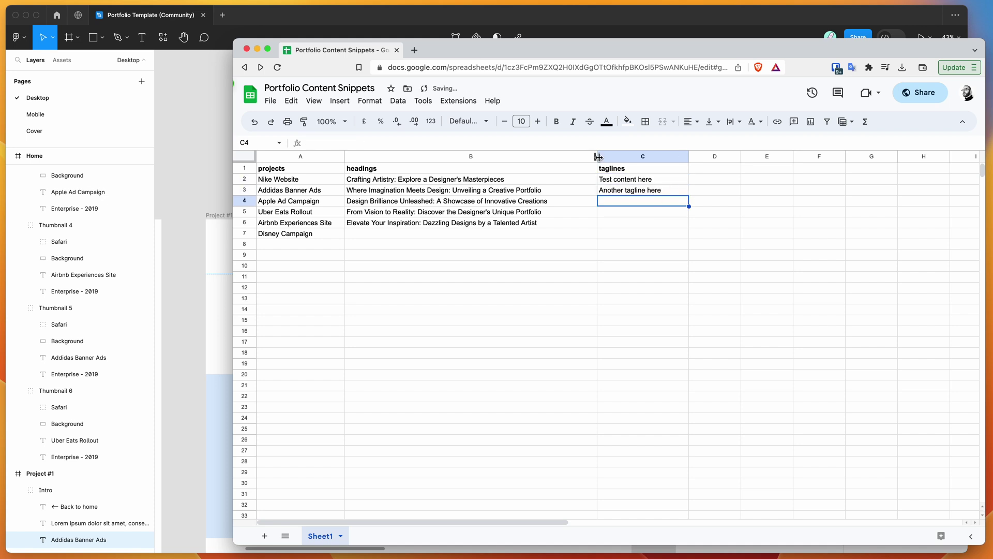
{"action": "left_click_drag", "start_coordinate": [598, 156], "coordinate": [574, 157]}
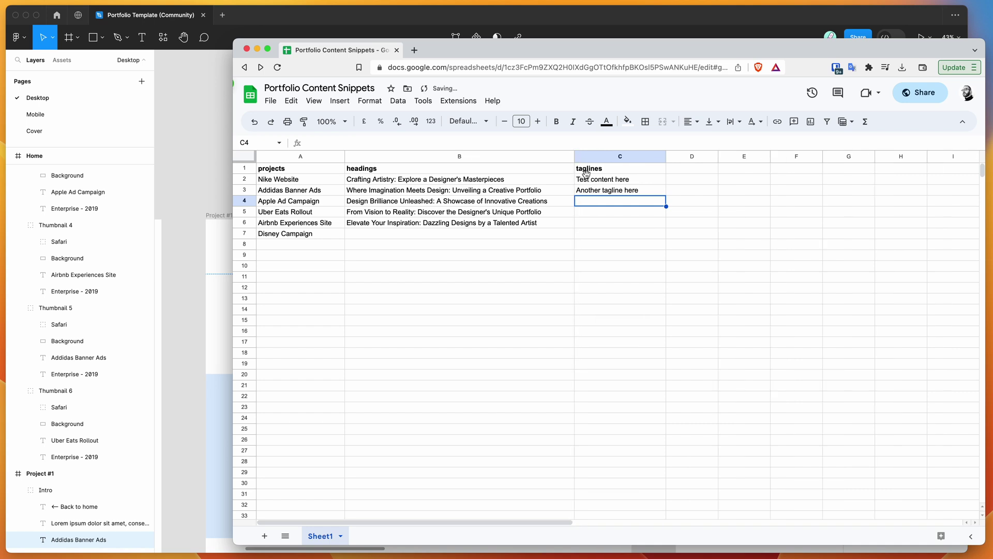
{"action": "left_click", "coordinate": [589, 177]}
{"action": "left_click", "coordinate": [202, 188]}
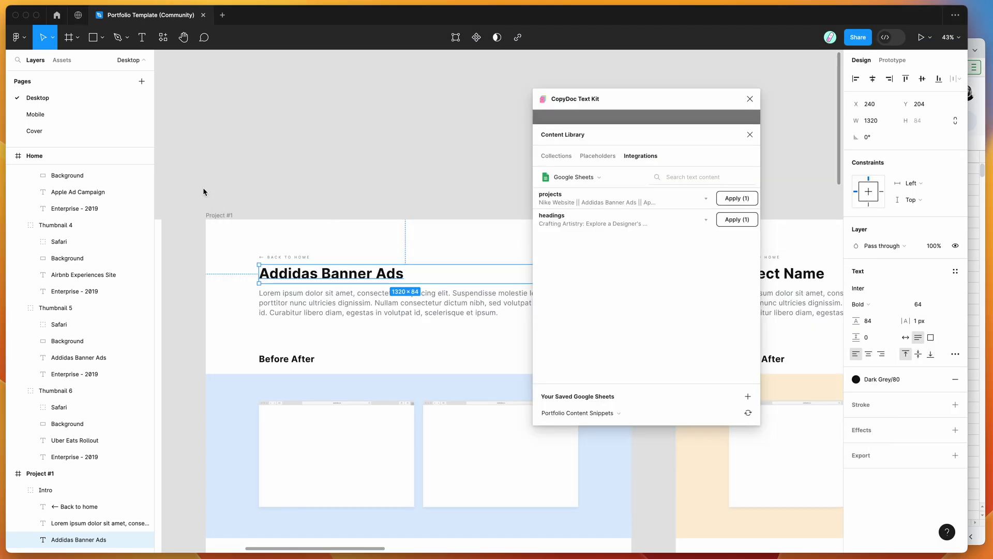
Reload the sheet in CopyDoc and set the Before After heading to the tagline 'Test content here'.
{"action": "left_click", "coordinate": [748, 414]}
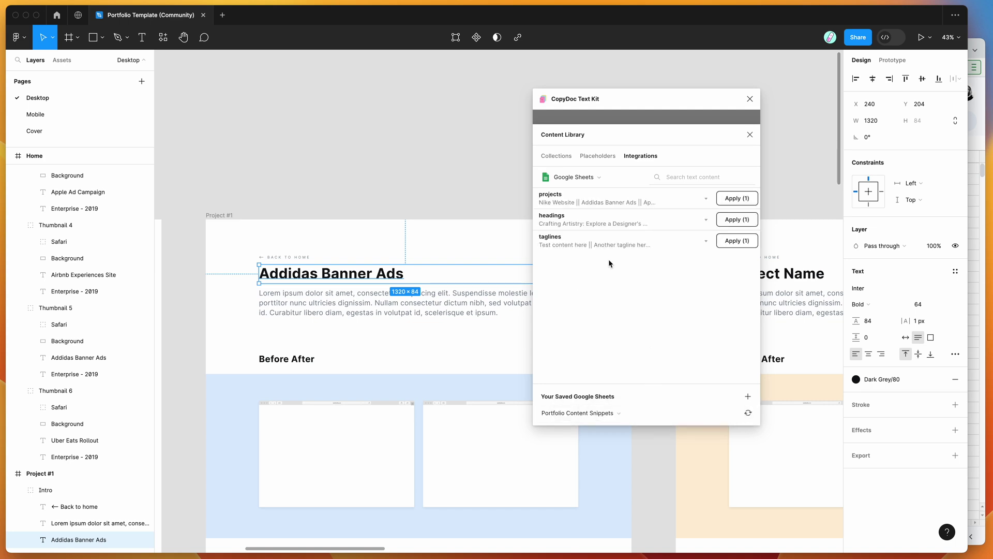
{"action": "left_click", "coordinate": [580, 244]}
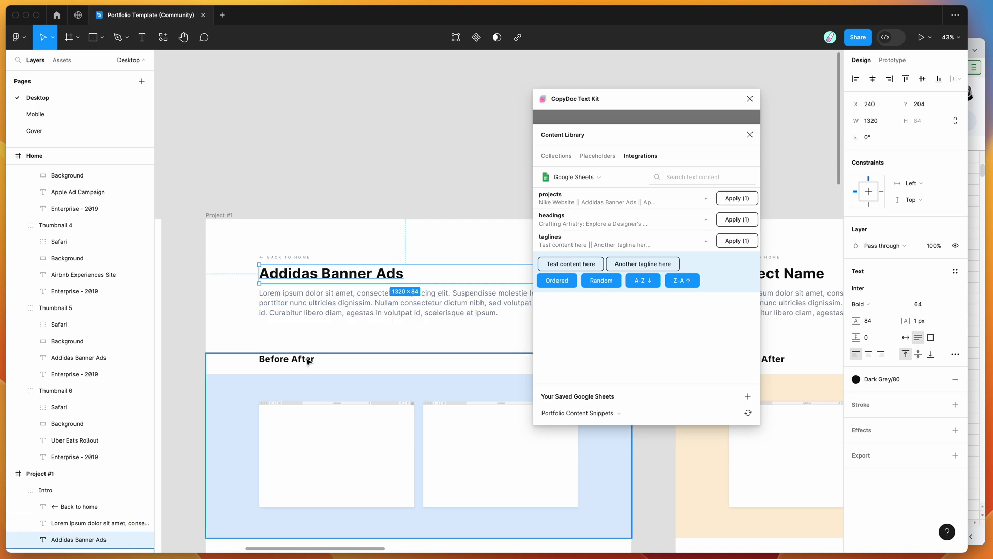
{"action": "left_click", "coordinate": [289, 359]}
{"action": "double_click", "coordinate": [288, 359]}
{"action": "double_click", "coordinate": [288, 359]}
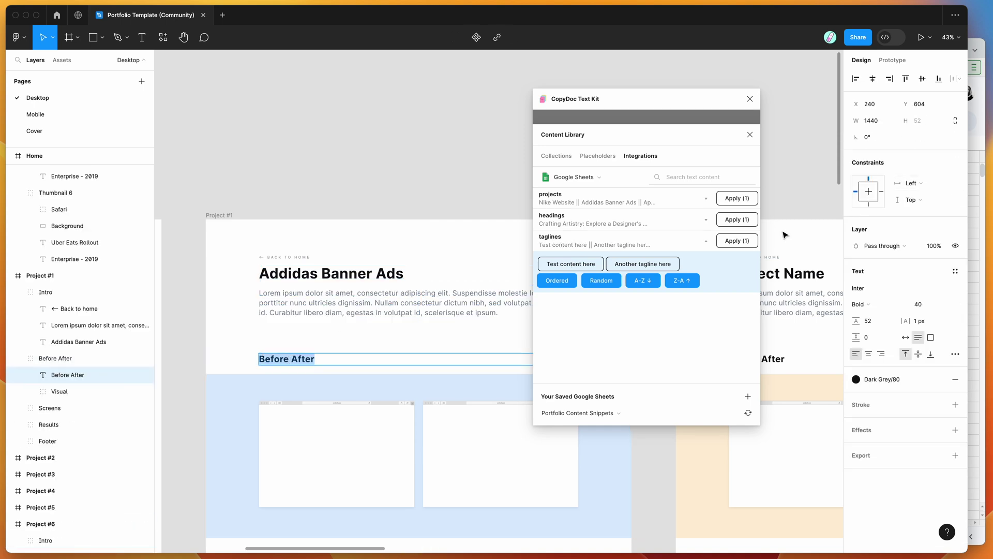
{"action": "left_click", "coordinate": [571, 264]}
{"action": "left_click", "coordinate": [629, 264]}
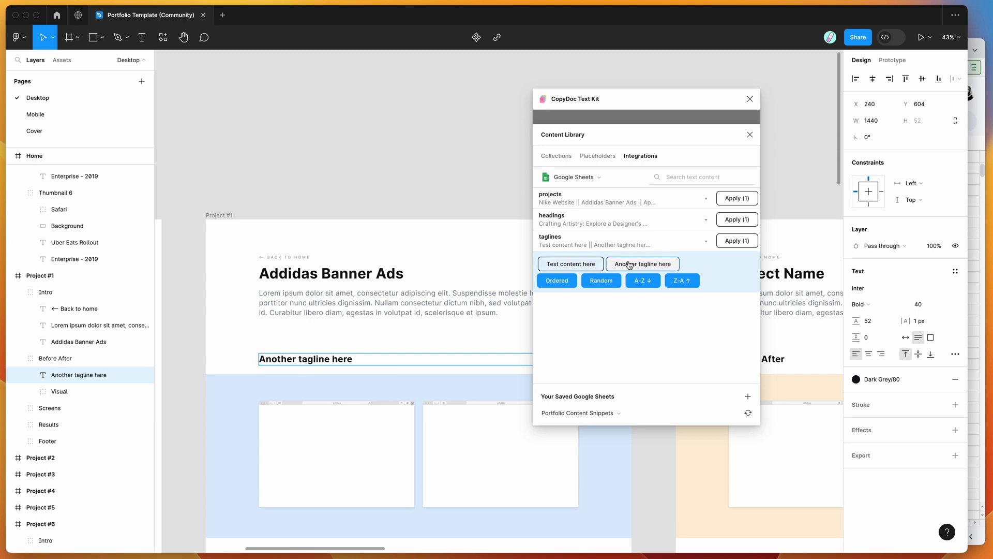
{"action": "left_click", "coordinate": [734, 241]}
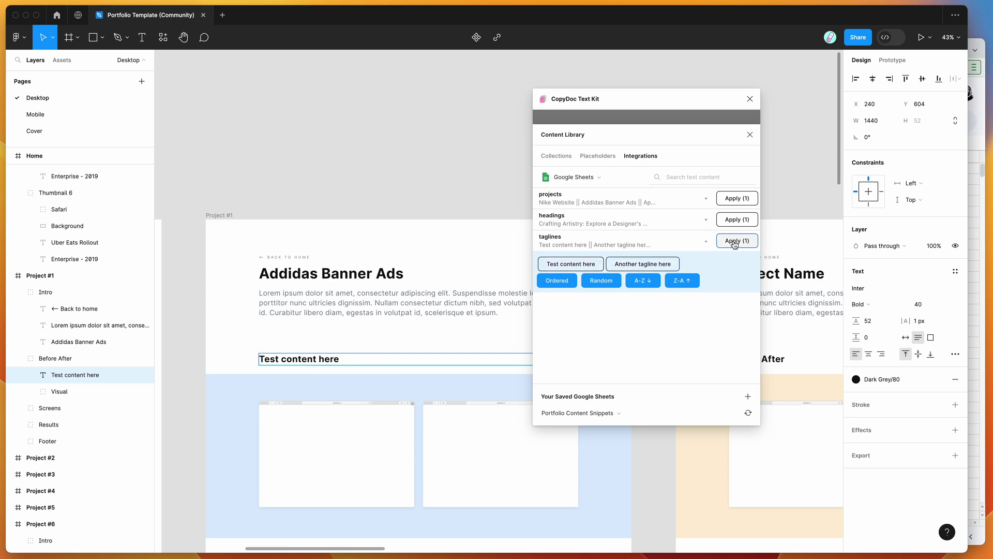
{"action": "left_click", "coordinate": [554, 247]}
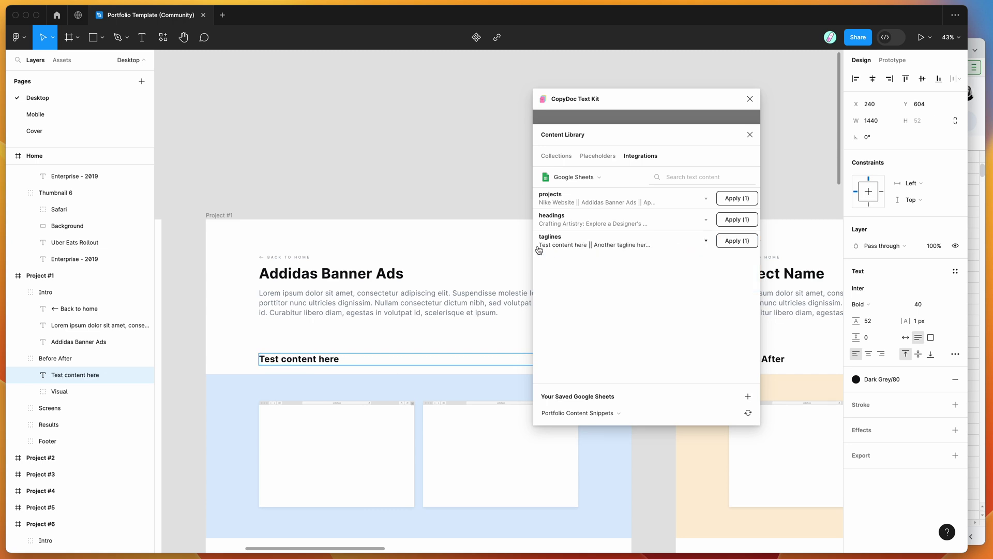
Replace the Project #1 title 'Addidas Banner Ads' with 'Disney Campaign' from the projects list.
{"action": "left_click", "coordinate": [572, 222]}
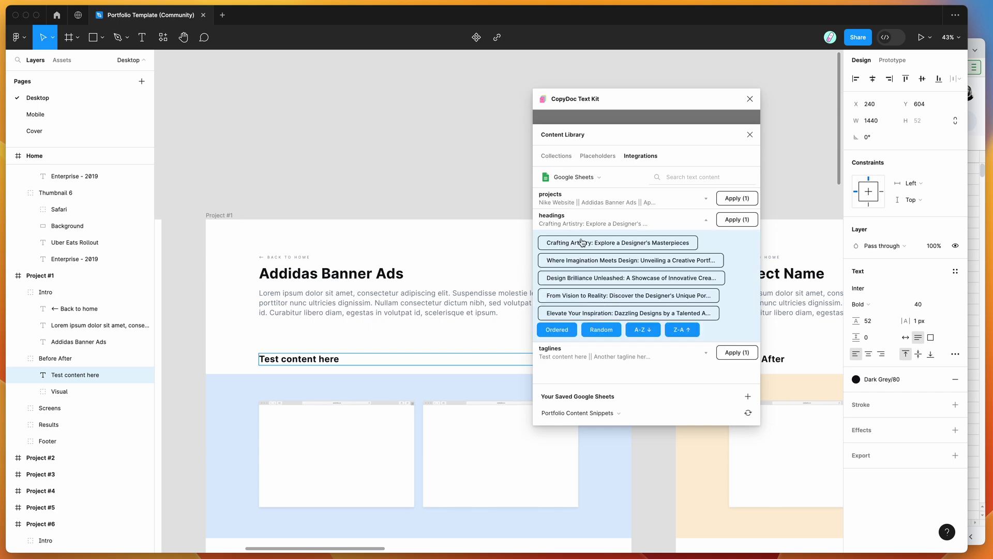
{"action": "left_click", "coordinate": [573, 226]}
{"action": "left_click", "coordinate": [579, 203]}
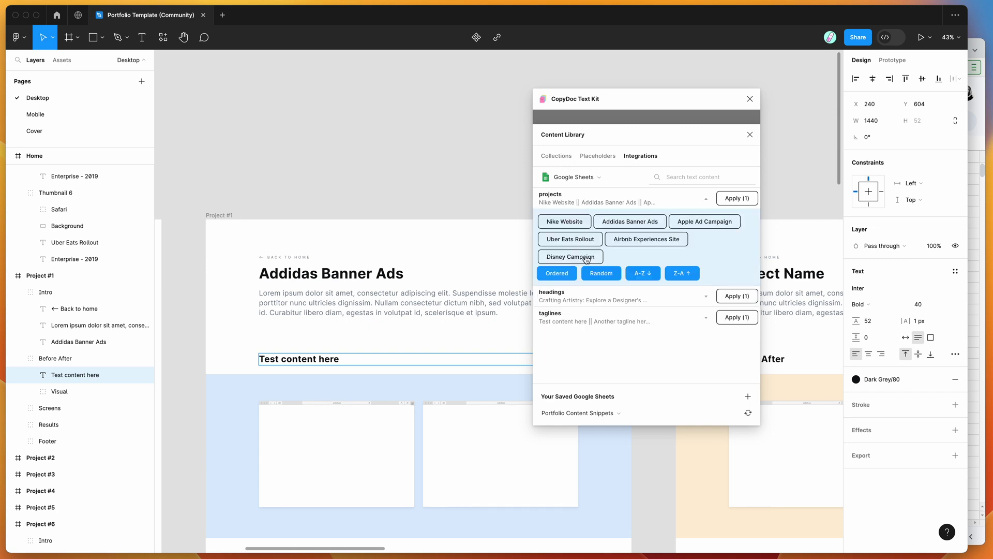
{"action": "left_click", "coordinate": [409, 272]}
{"action": "left_click", "coordinate": [570, 257]}
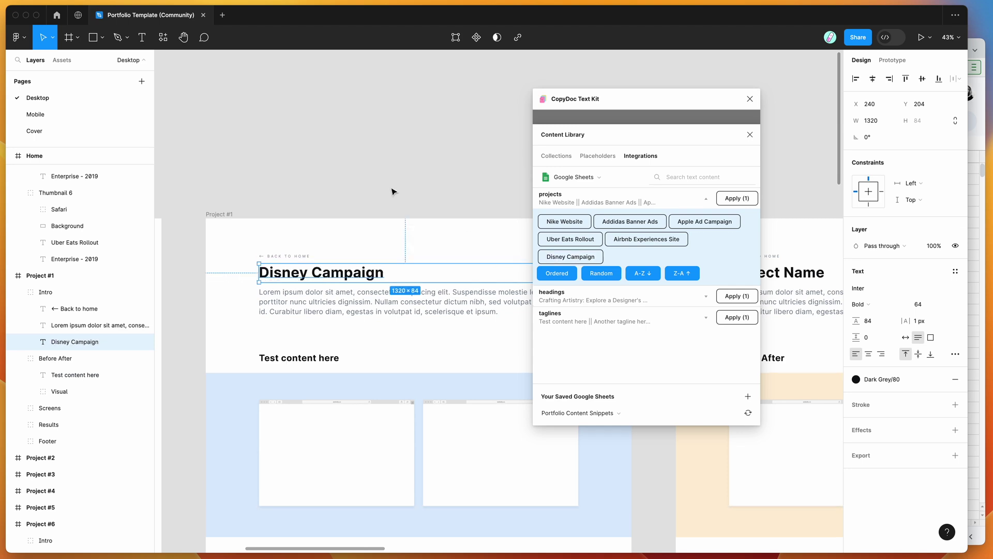
{"action": "scroll", "coordinate": [393, 191], "scroll_direction": "down", "scroll_amount": 1}
{"action": "scroll", "coordinate": [393, 192], "scroll_direction": "down", "scroll_amount": 3}
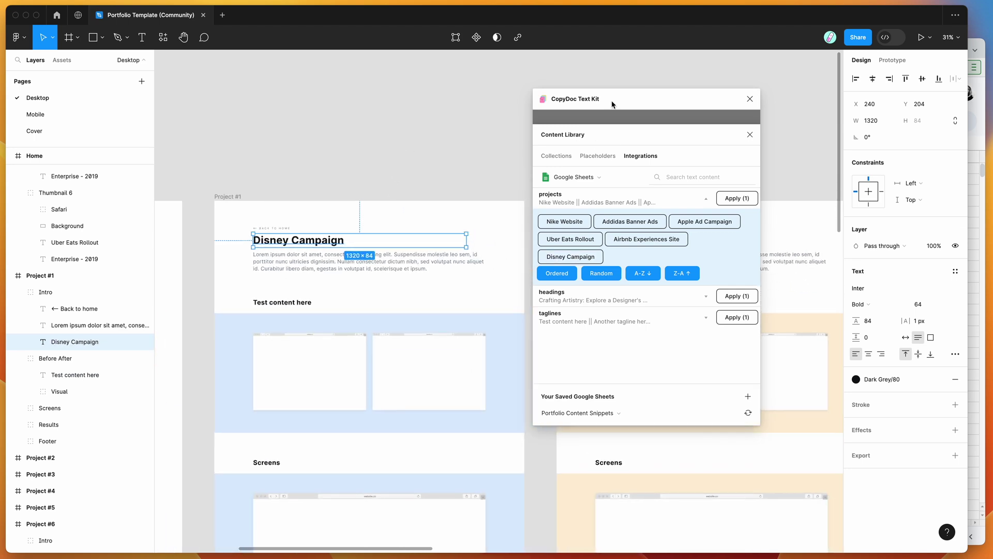
{"action": "left_click_drag", "start_coordinate": [600, 102], "coordinate": [548, 99]}
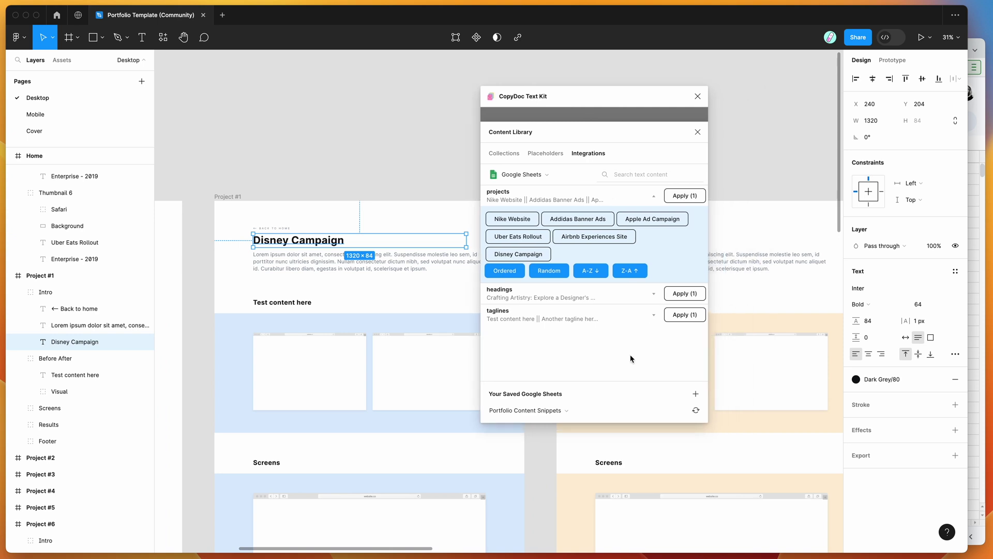
{"action": "left_click", "coordinate": [971, 364]}
Review header cells A1, B1, C1 and the first tagline in C2 in the spreadsheet.
{"action": "left_click", "coordinate": [604, 199]}
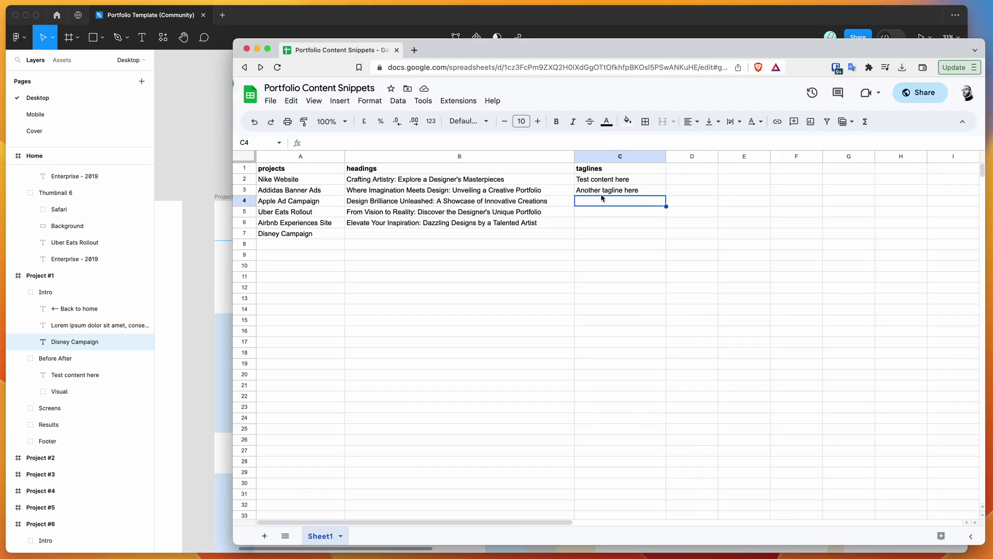
{"action": "left_click", "coordinate": [596, 170]}
{"action": "left_click", "coordinate": [497, 170]}
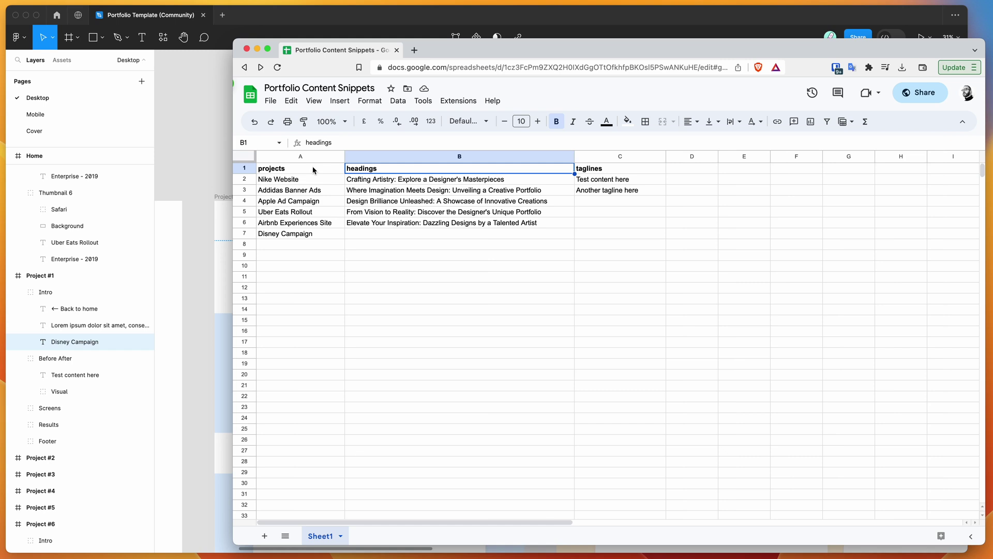
{"action": "left_click", "coordinate": [302, 170]}
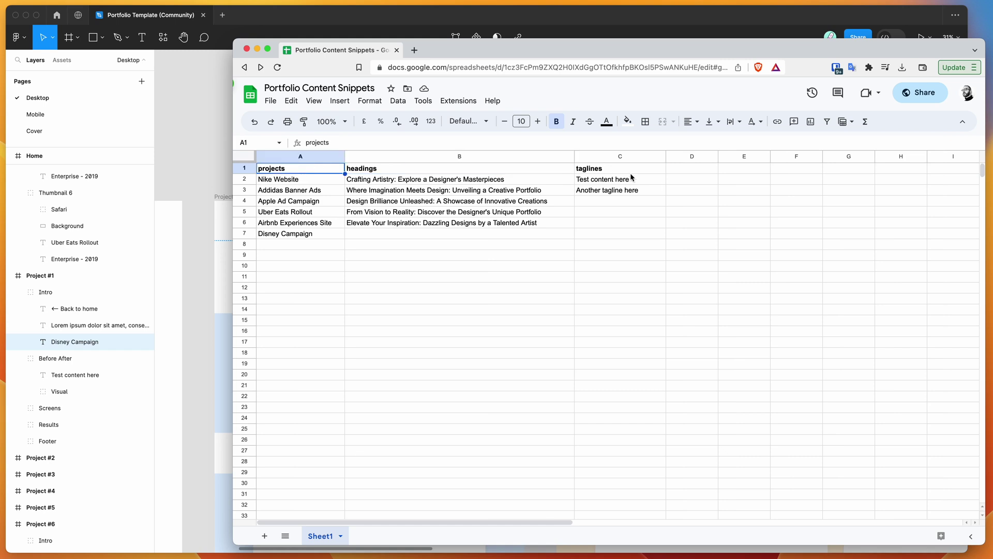
{"action": "scroll", "coordinate": [631, 177], "scroll_direction": "right", "scroll_amount": 10}
{"action": "scroll", "coordinate": [595, 176], "scroll_direction": "left", "scroll_amount": 10}
{"action": "left_click", "coordinate": [586, 171]}
{"action": "scroll", "coordinate": [569, 218], "scroll_direction": "down", "scroll_amount": 1}
{"action": "scroll", "coordinate": [611, 196], "scroll_direction": "up", "scroll_amount": 1}
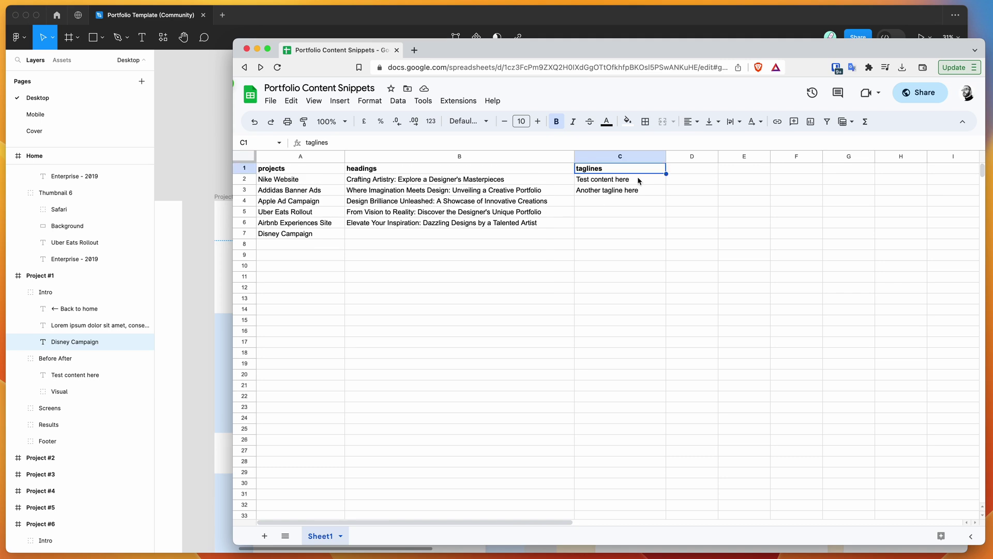
{"action": "left_click", "coordinate": [636, 184]}
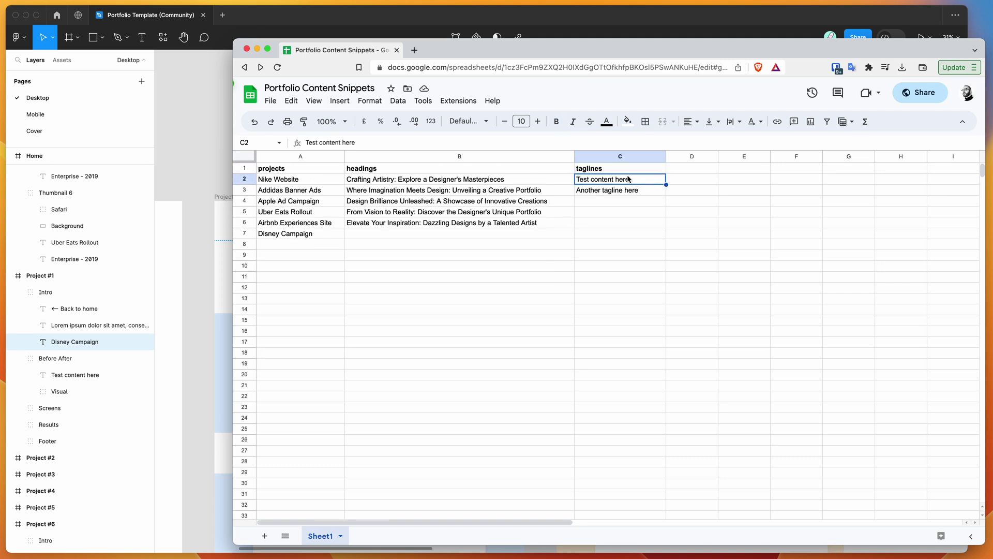
{"action": "left_click", "coordinate": [203, 150]}
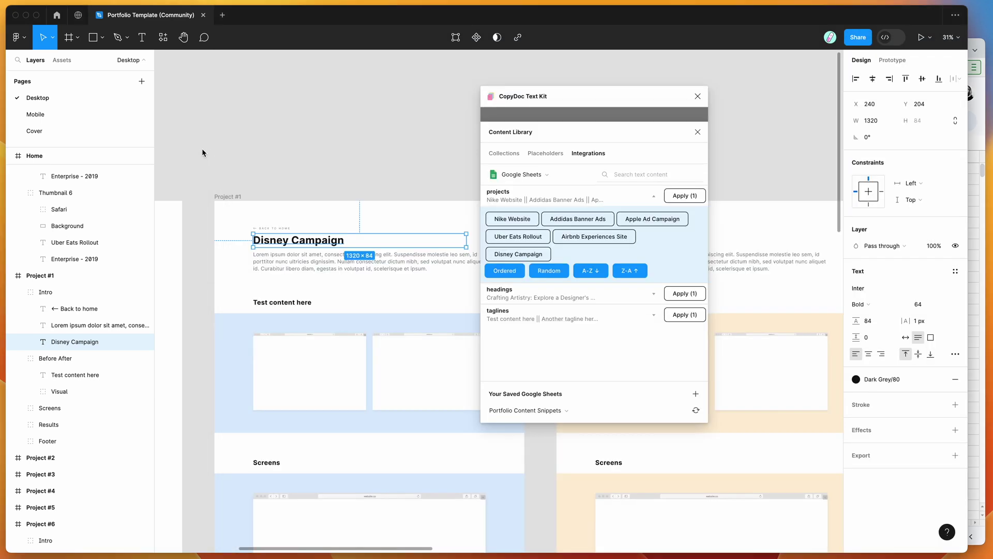
Collapse the projects list in CopyDoc and expand taglines to show its two tagline options.
{"action": "left_click", "coordinate": [534, 200]}
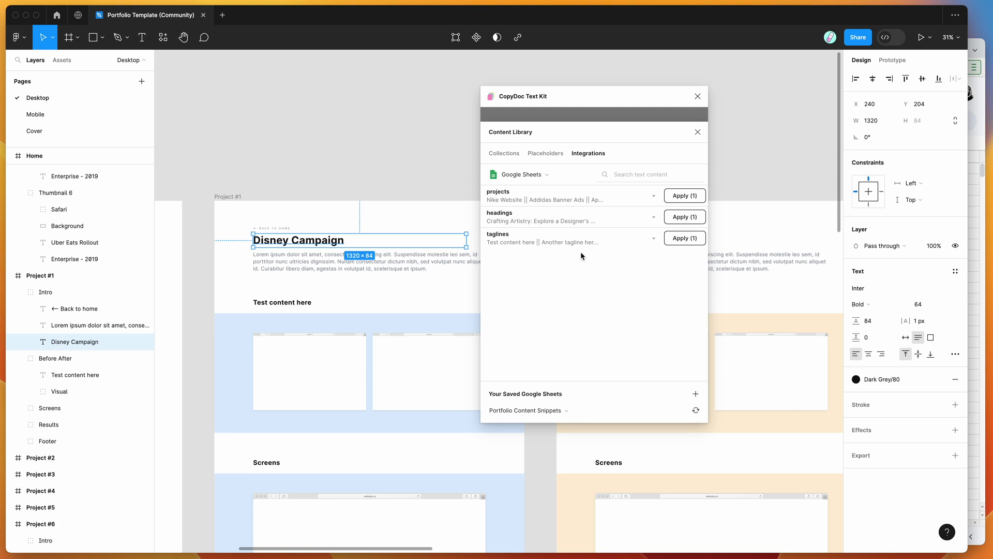
{"action": "left_click", "coordinate": [568, 243]}
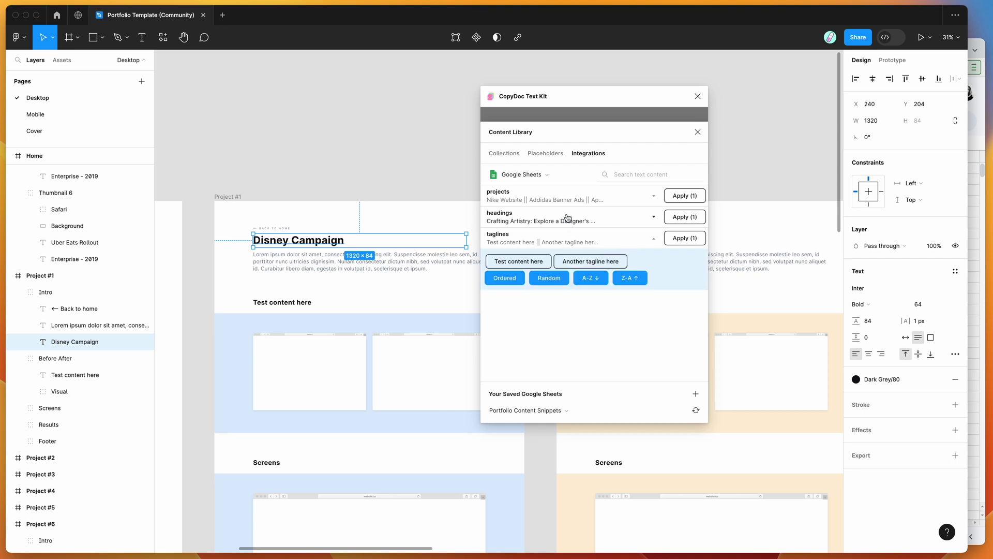
Check the empty taglines cells by selecting C2:C26, then review headers B1 and A1.
{"action": "left_click", "coordinate": [982, 254]}
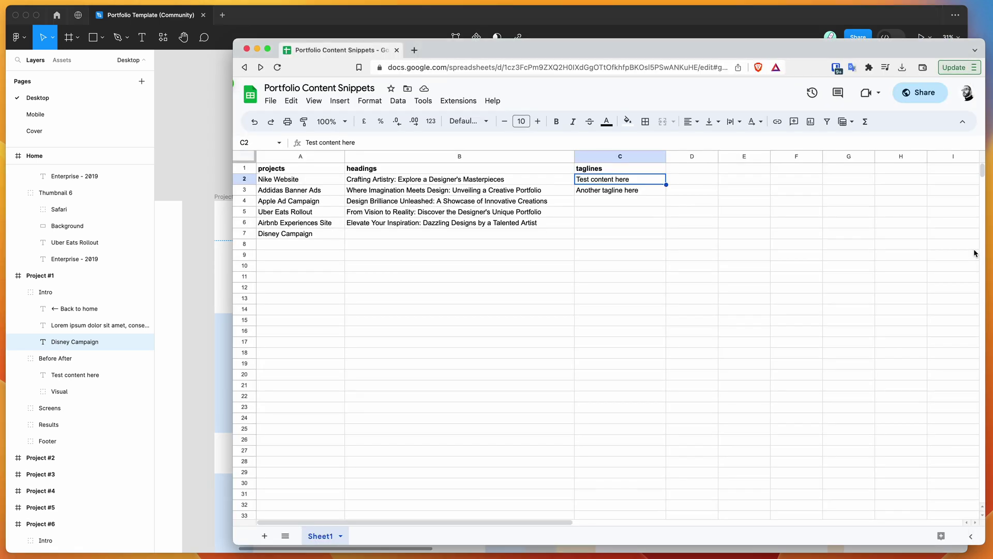
{"action": "left_click", "coordinate": [599, 202]}
{"action": "left_click", "coordinate": [598, 222]}
{"action": "left_click", "coordinate": [597, 256]}
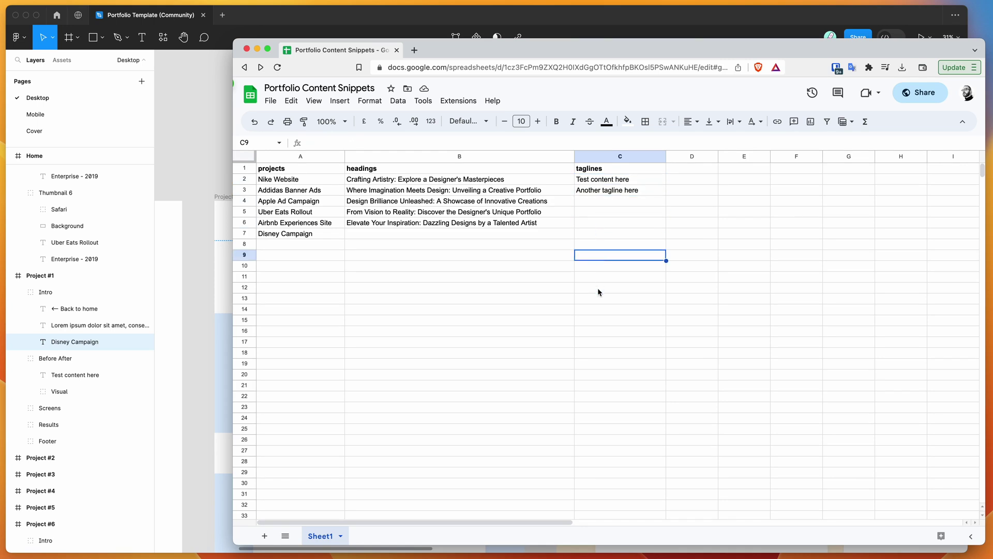
{"action": "left_click", "coordinate": [599, 331]}
{"action": "left_click_drag", "start_coordinate": [599, 180], "coordinate": [608, 450]}
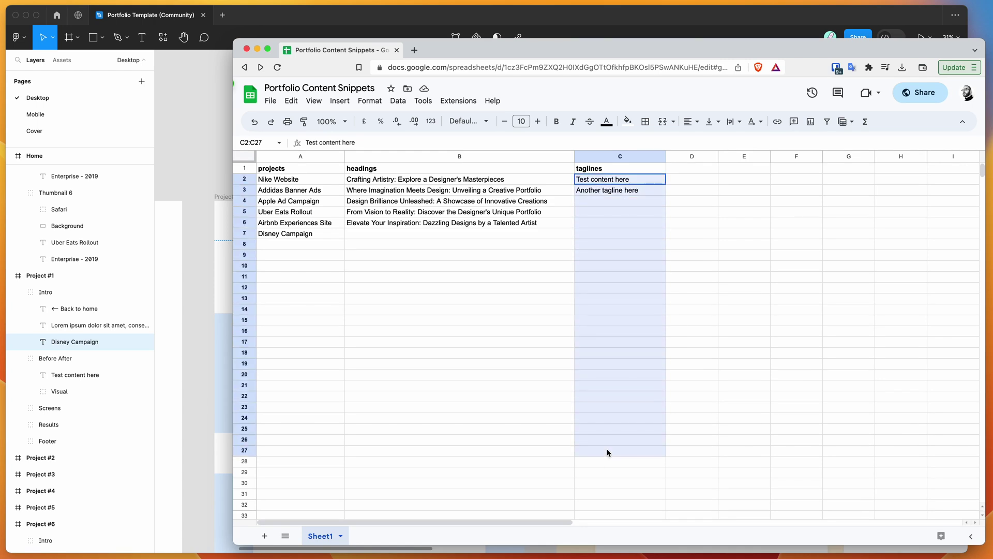
{"action": "left_click", "coordinate": [606, 441]}
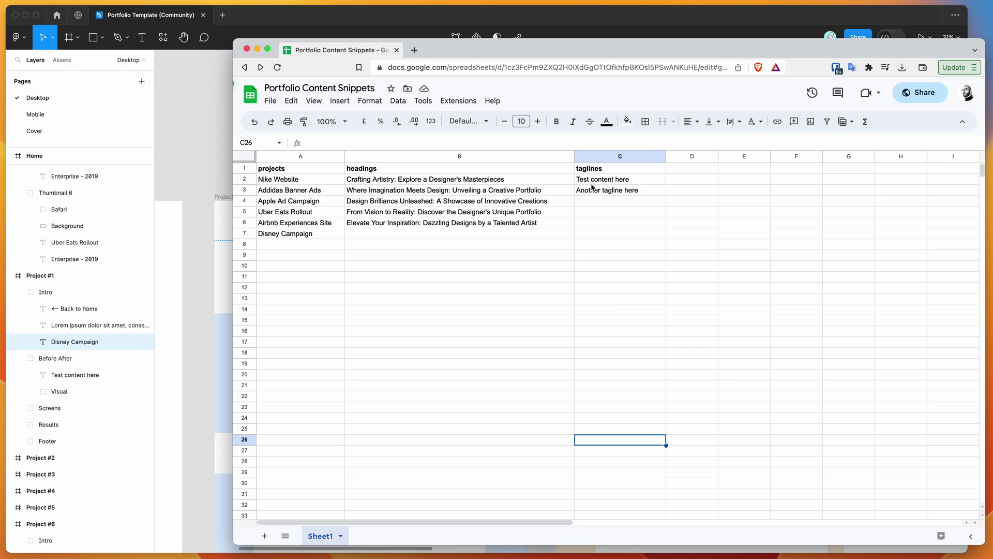
{"action": "left_click", "coordinate": [394, 170]}
{"action": "left_click", "coordinate": [317, 169]}
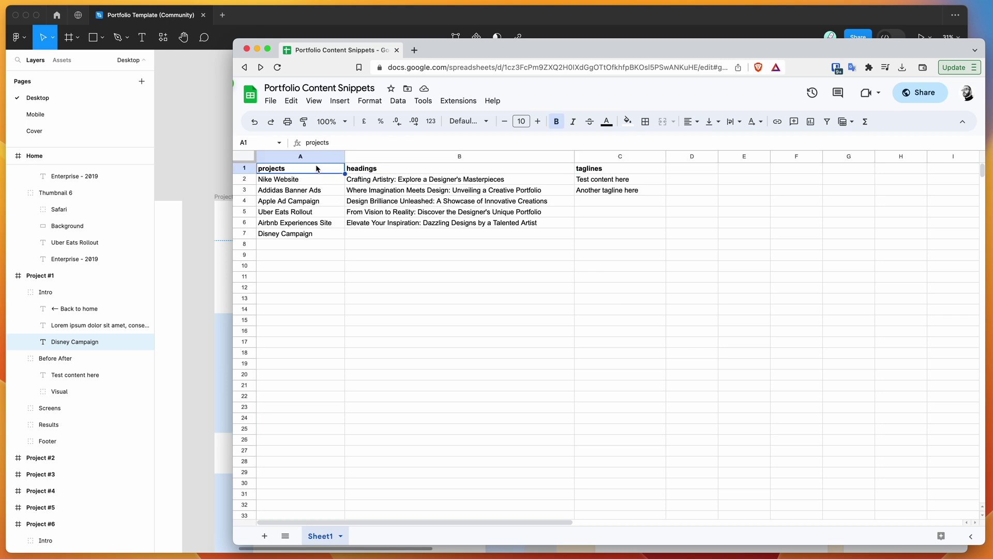
{"action": "left_click", "coordinate": [194, 160]}
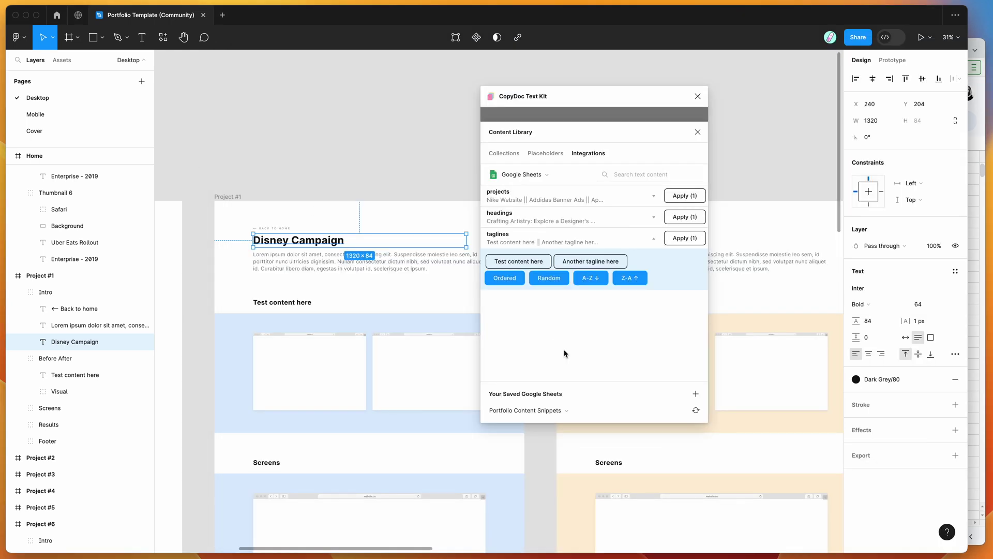
{"action": "left_click", "coordinate": [552, 220]}
{"action": "left_click", "coordinate": [538, 219]}
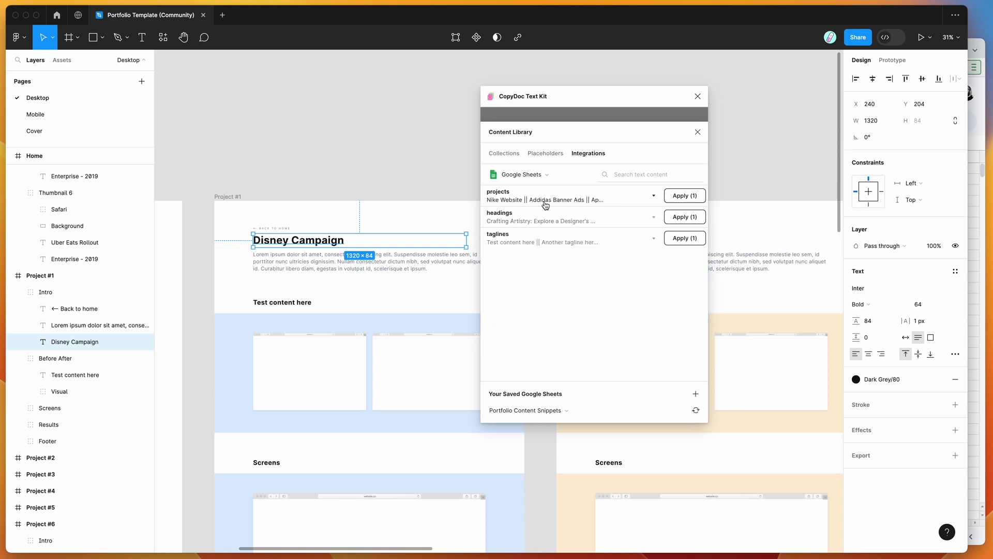
{"action": "left_click", "coordinate": [543, 201]}
{"action": "left_click", "coordinate": [540, 200]}
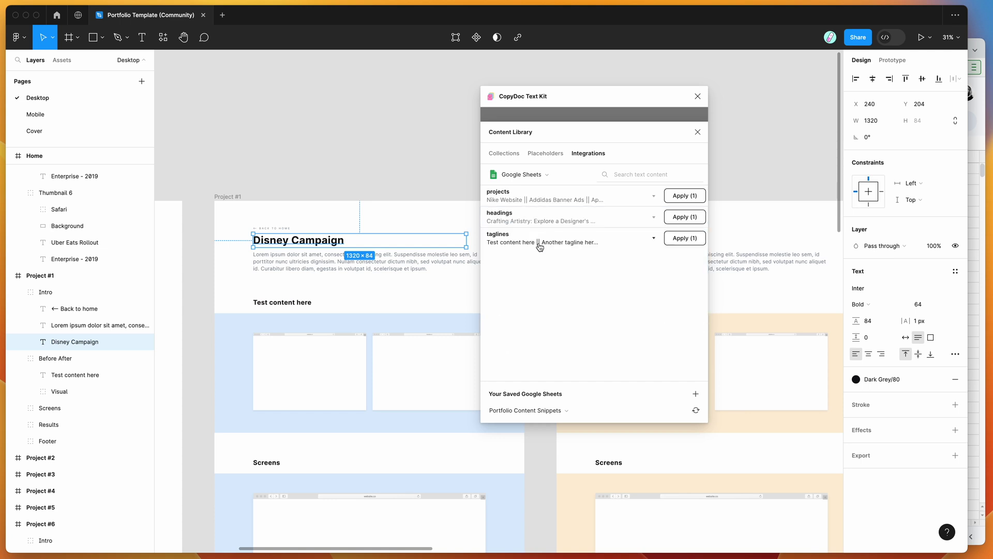
{"action": "scroll", "coordinate": [419, 177], "scroll_direction": "down", "scroll_amount": 1}
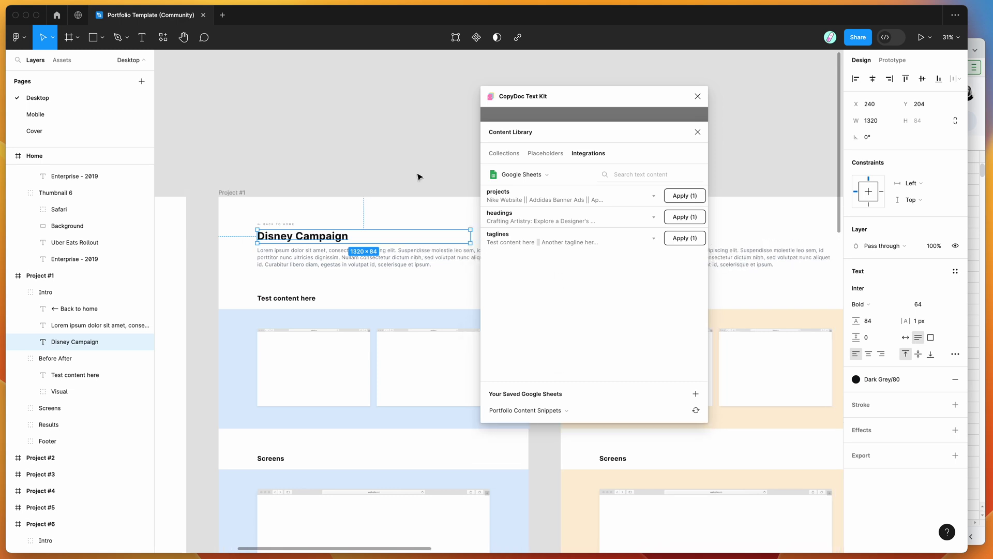